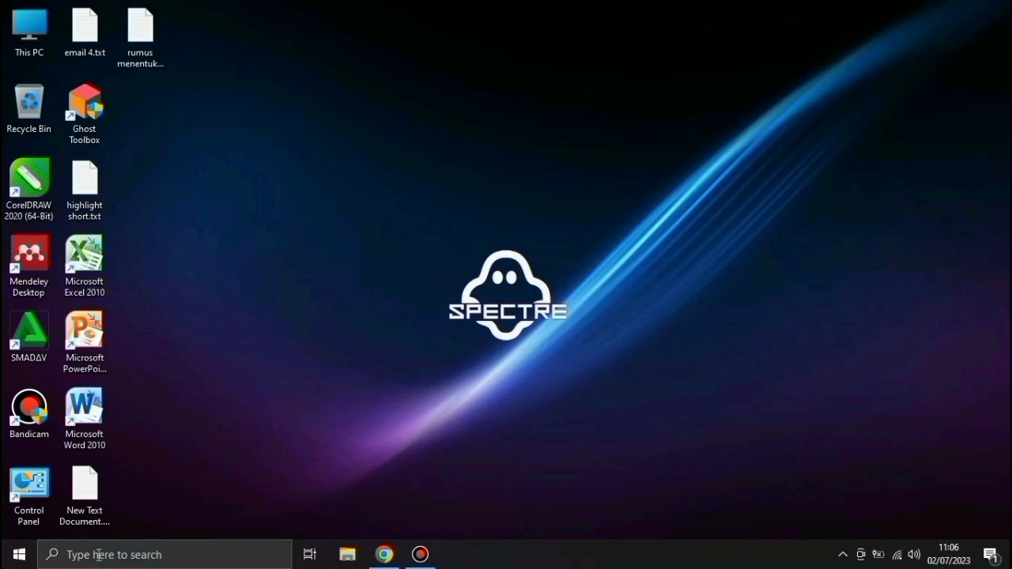
Step: Search Windows for "services" and open the Services app
click(98, 555)
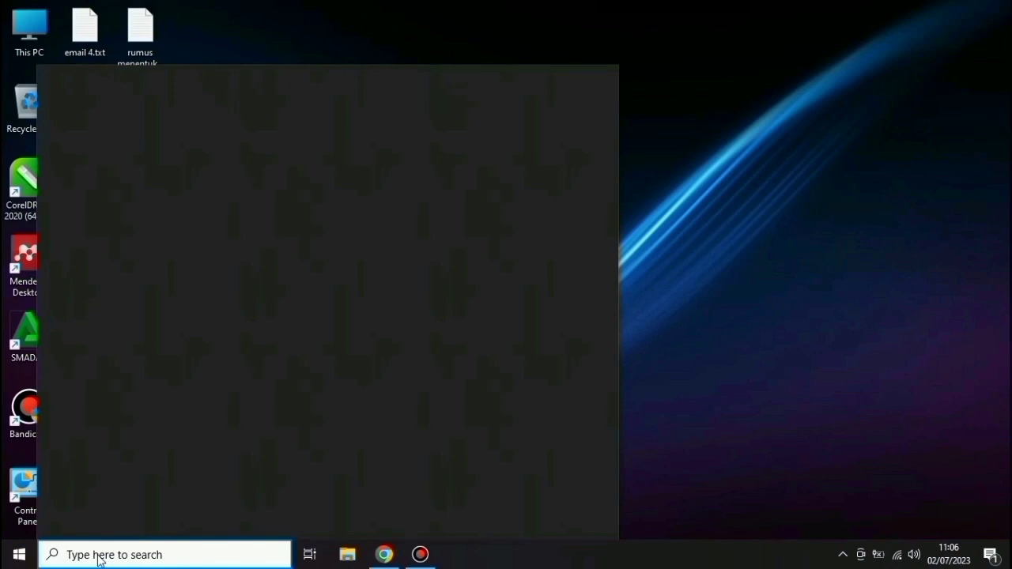
text(se)
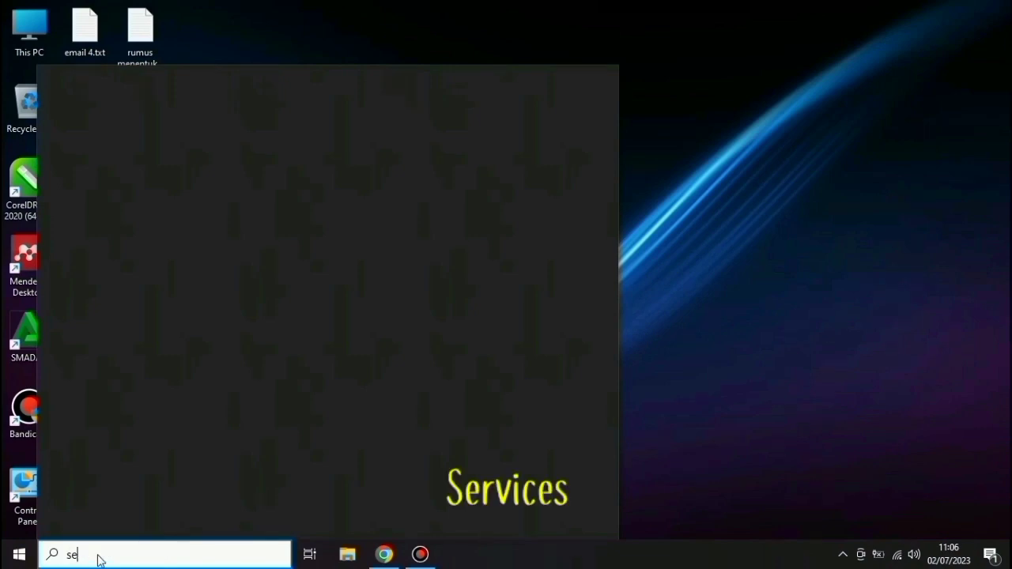
text(rvices)
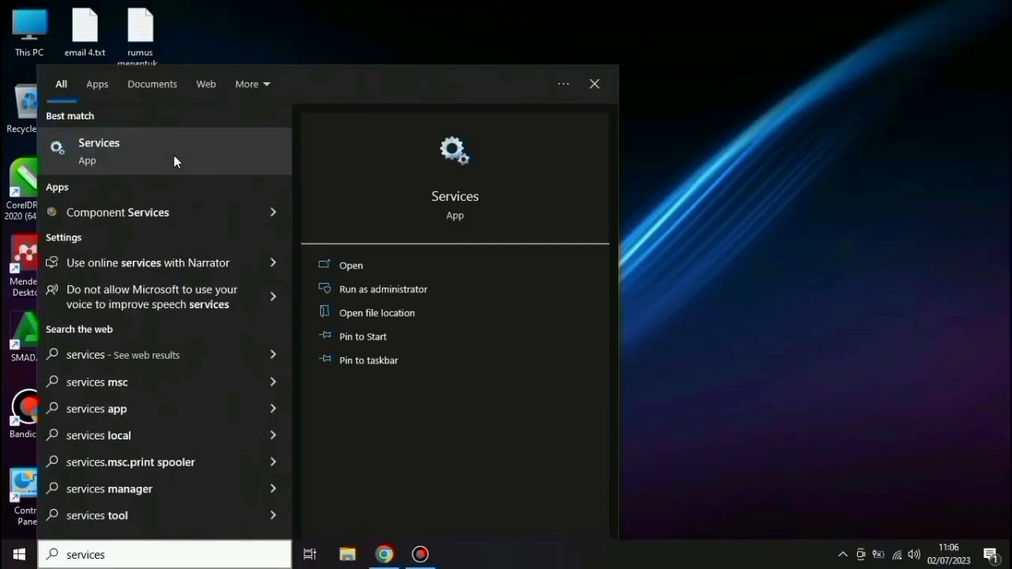
click(174, 162)
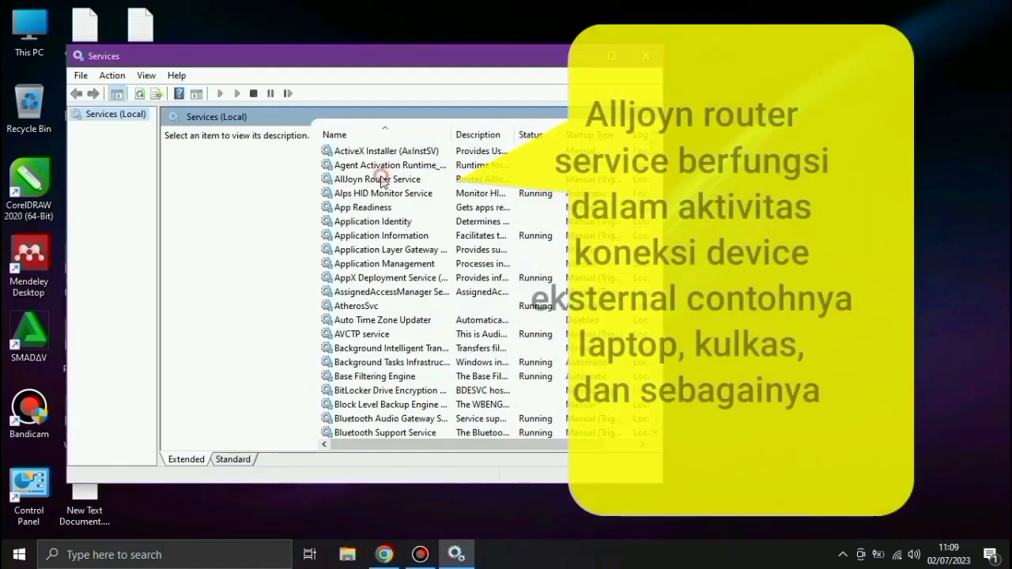
Step: Set the AllJoyn Router Service startup type to Disabled, apply the change and close its properties
click(383, 180)
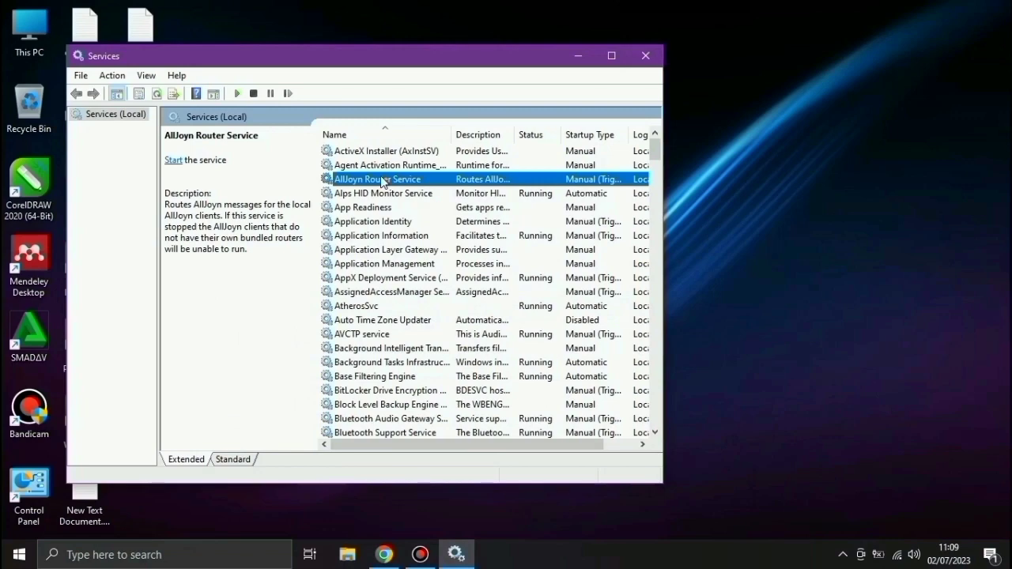
double_click(382, 180)
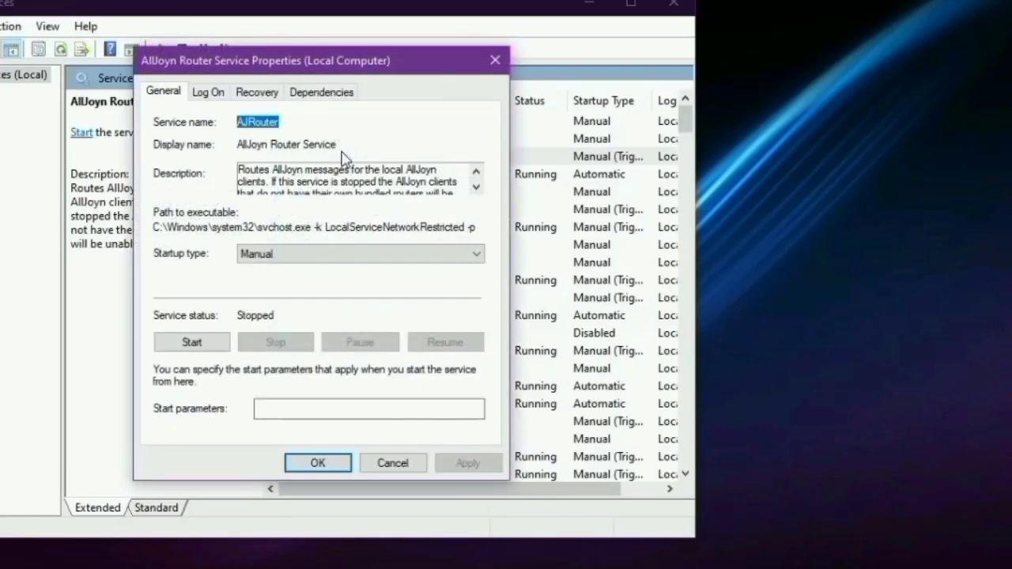
click(312, 260)
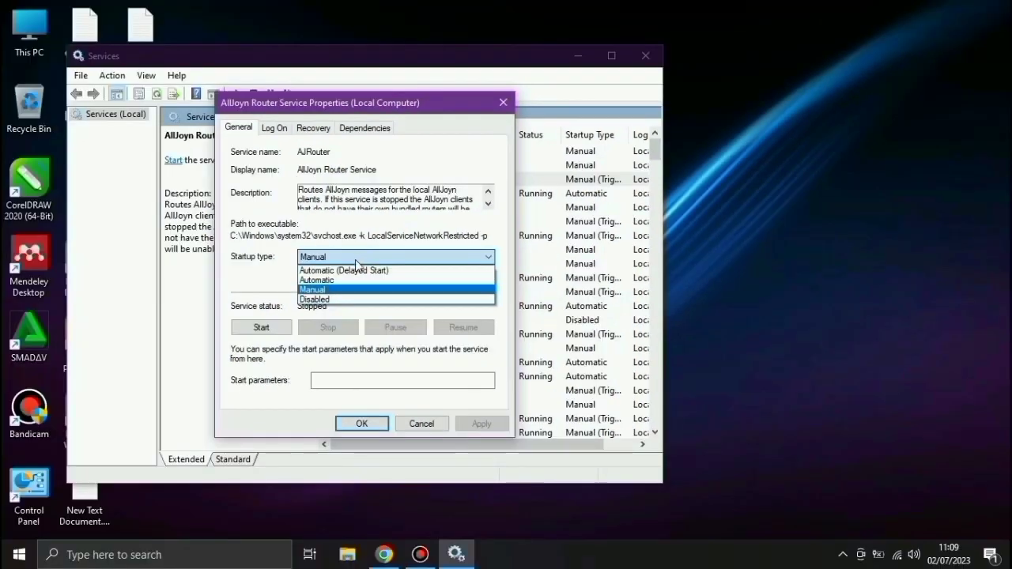
click(328, 300)
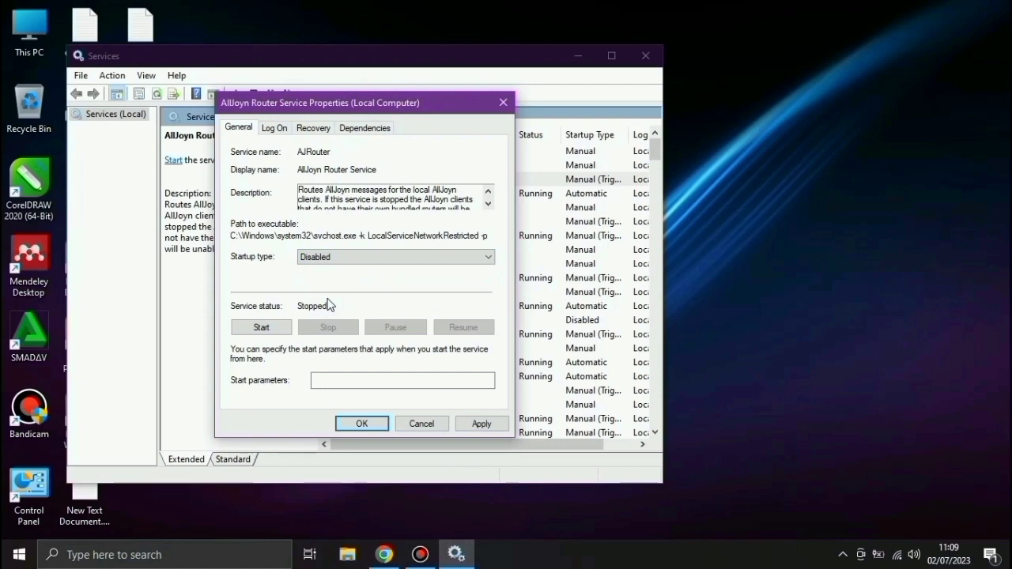
click(477, 424)
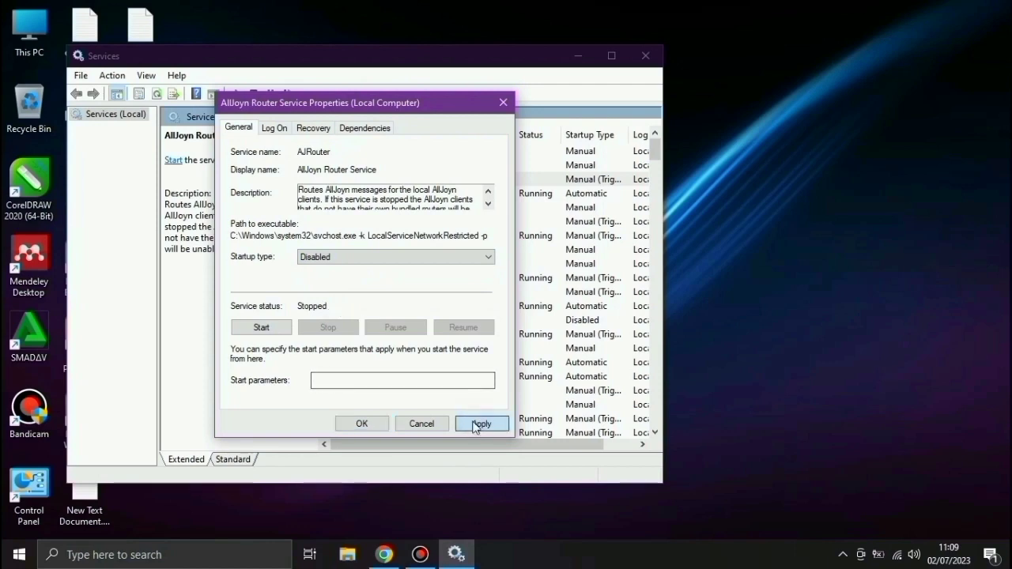
click(369, 424)
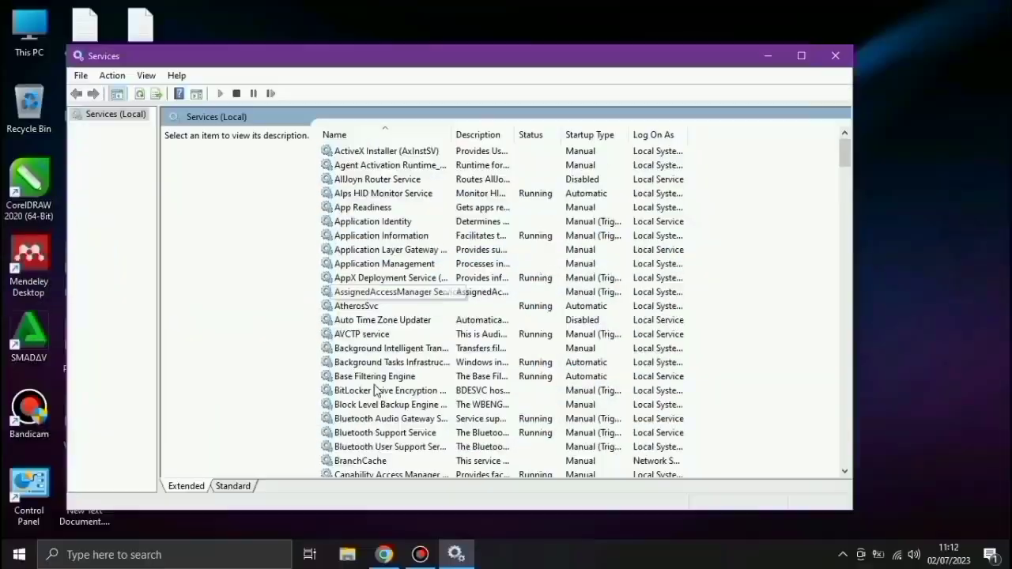
Step: Select the BitLocker Drive Encryption Service, then widen the Services window and its Startup Type column
click(376, 390)
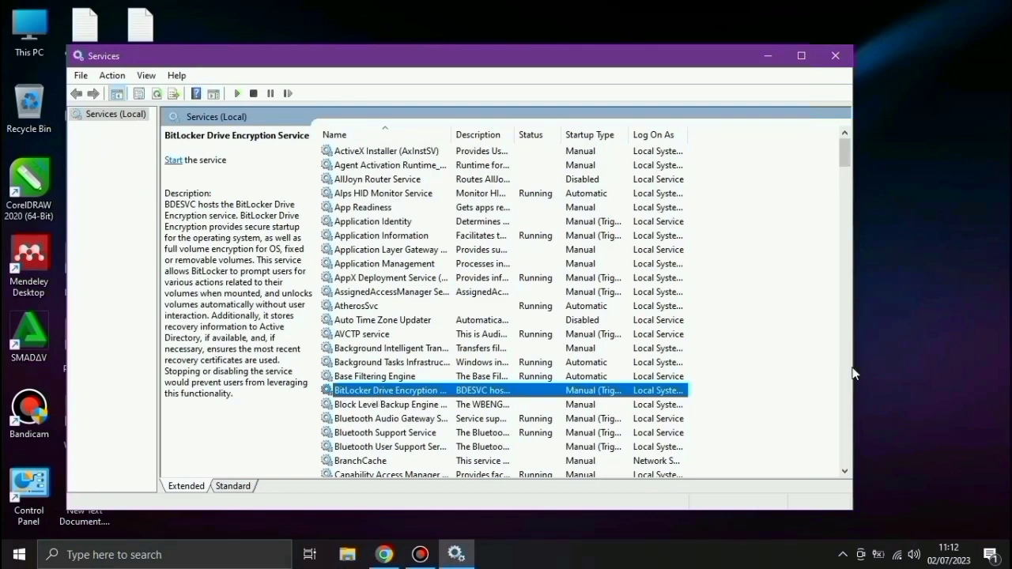
drag(861, 366, 917, 372)
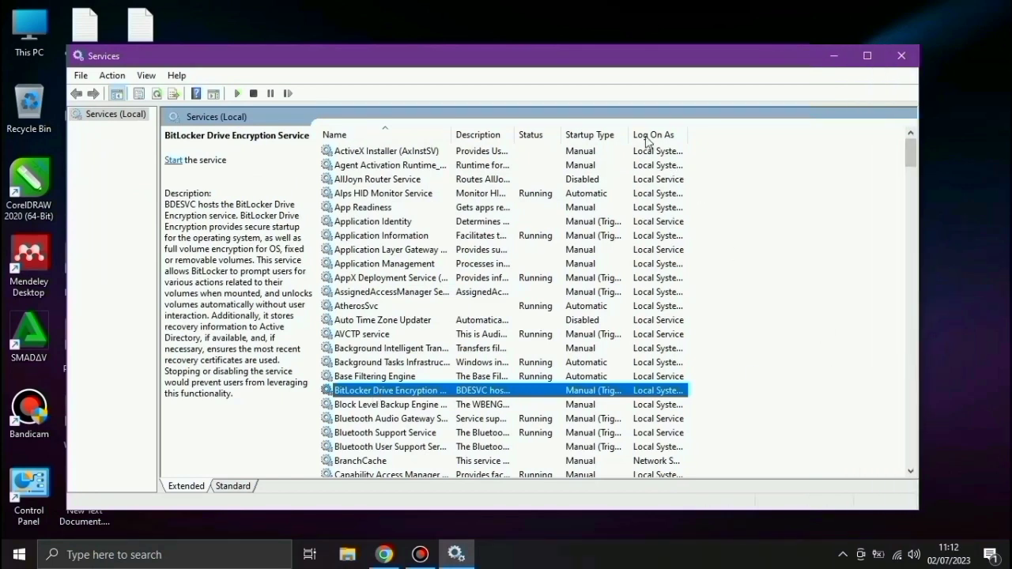
click(629, 119)
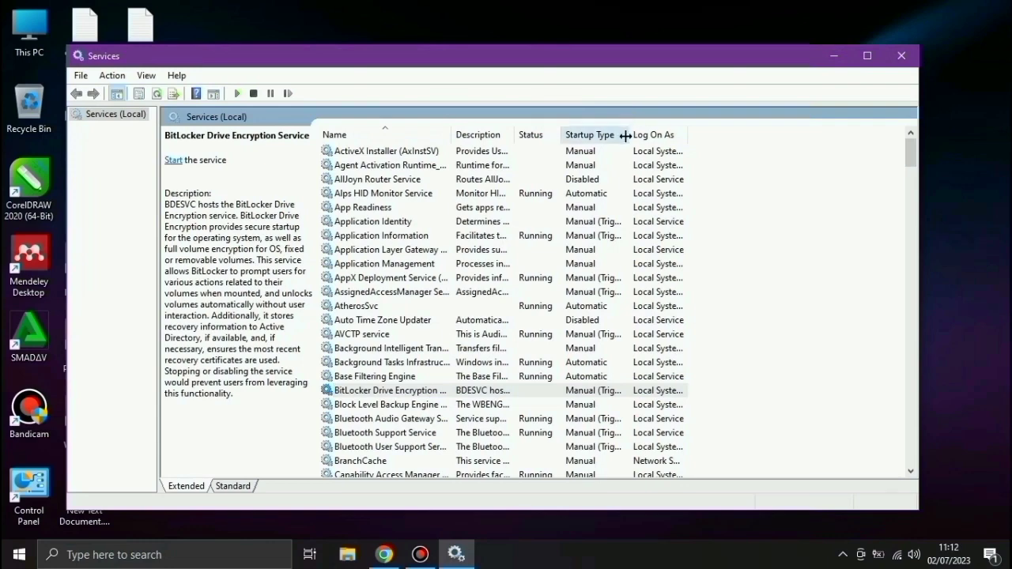
drag(630, 136, 689, 140)
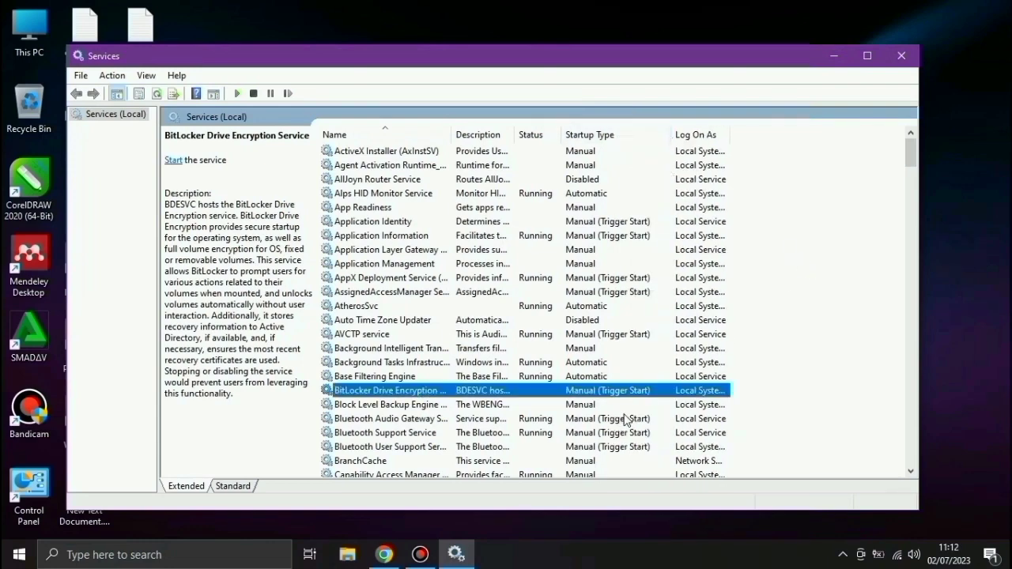
Step: Set the Distributed Link Tracking Client service startup type to Disabled, apply it and close its properties
scroll(625, 419, down, 3)
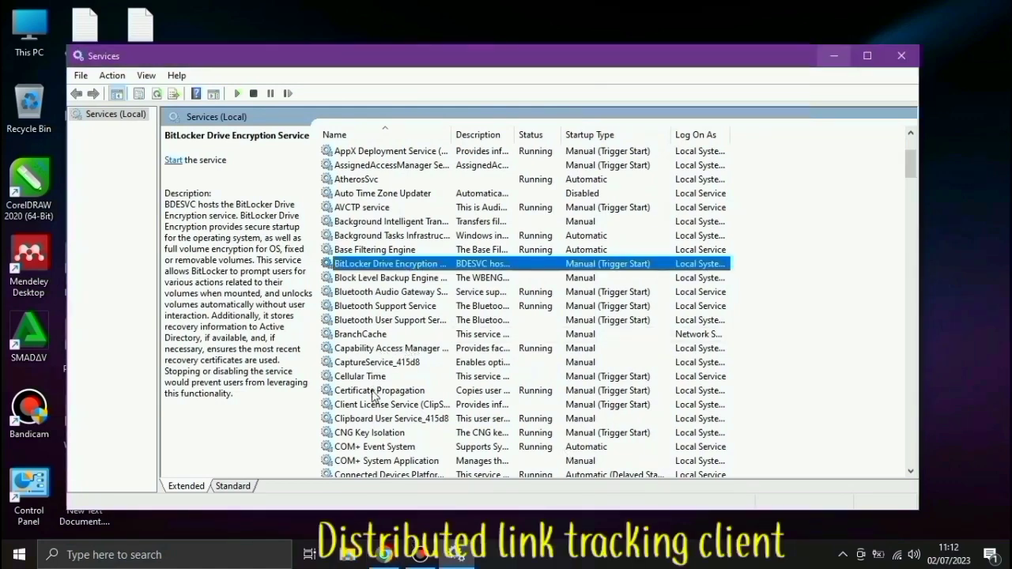
scroll(377, 423, down, 4)
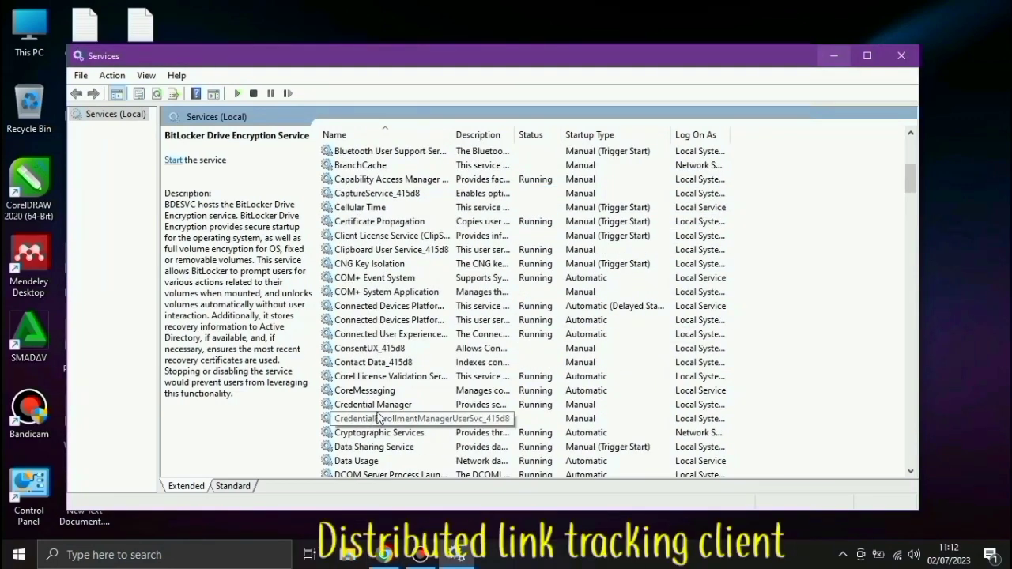
click(395, 333)
scroll(395, 334, down, 3)
scroll(539, 277, down, 3)
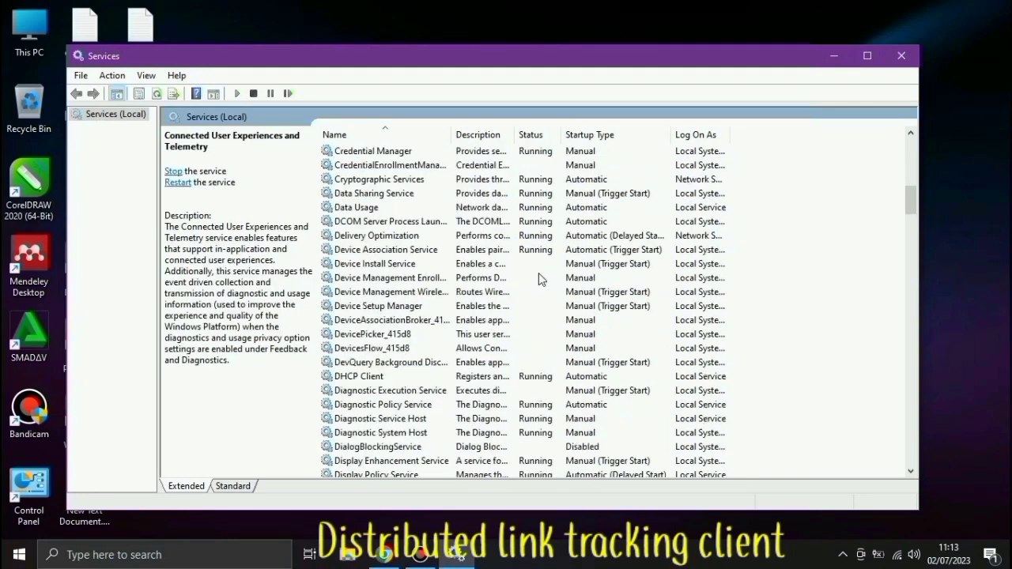
scroll(538, 277, down, 1)
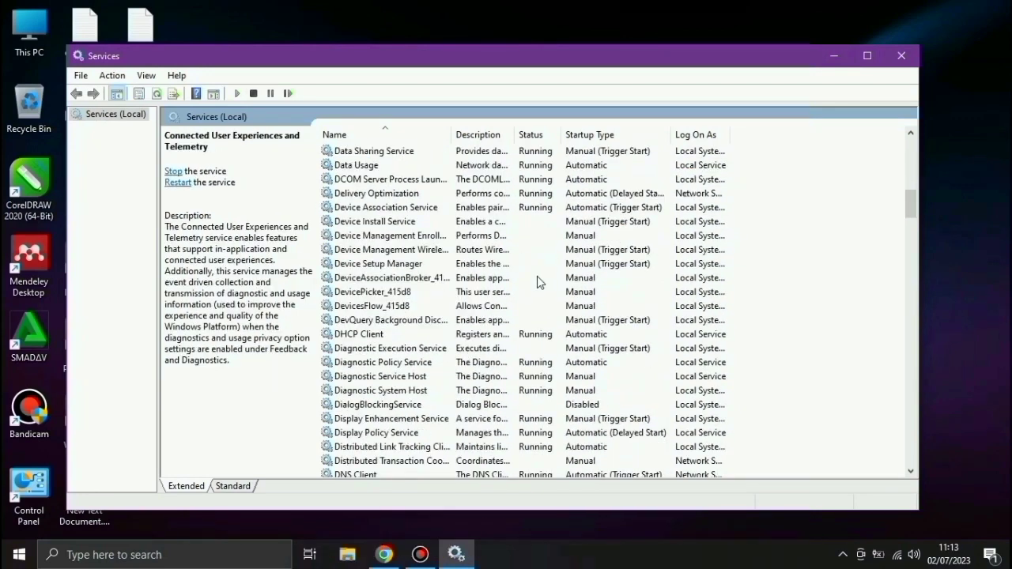
scroll(539, 282, down, 3)
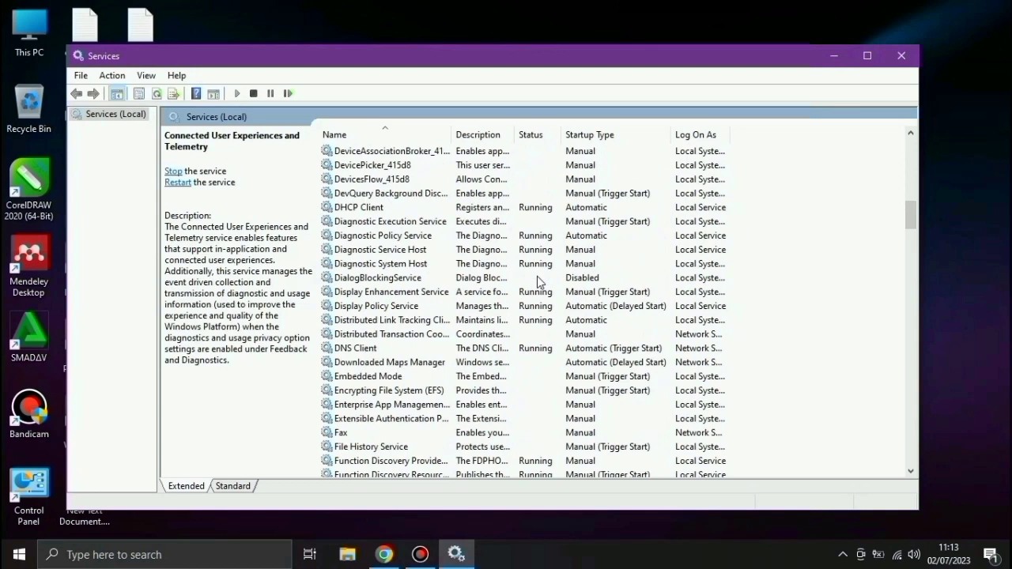
click(436, 321)
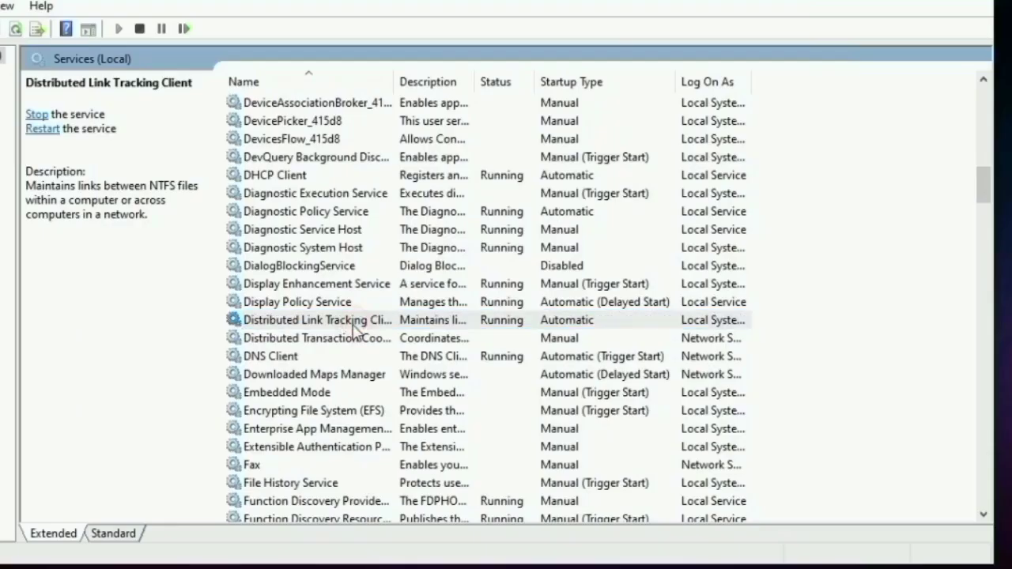
double_click(421, 324)
click(413, 253)
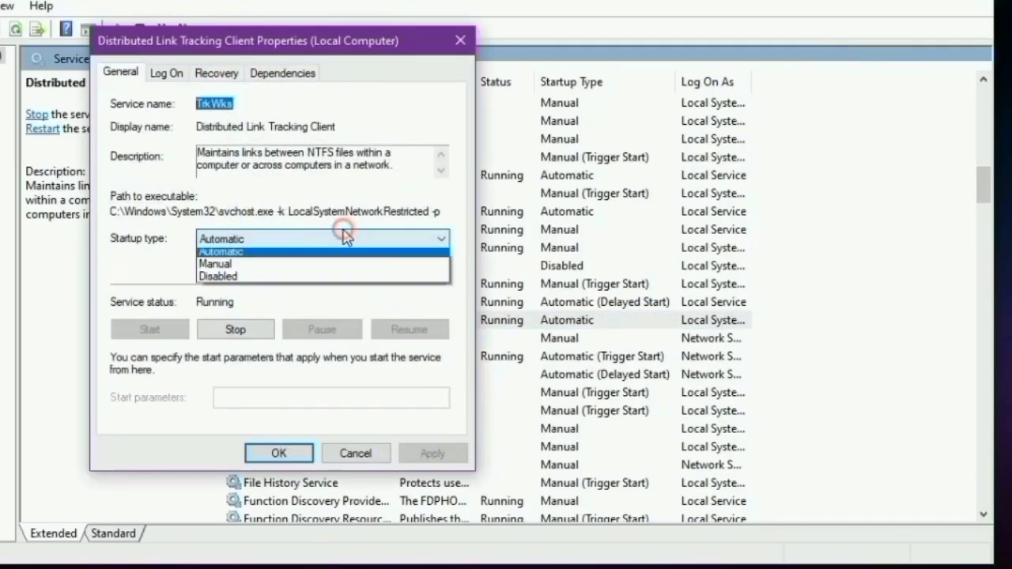
click(289, 294)
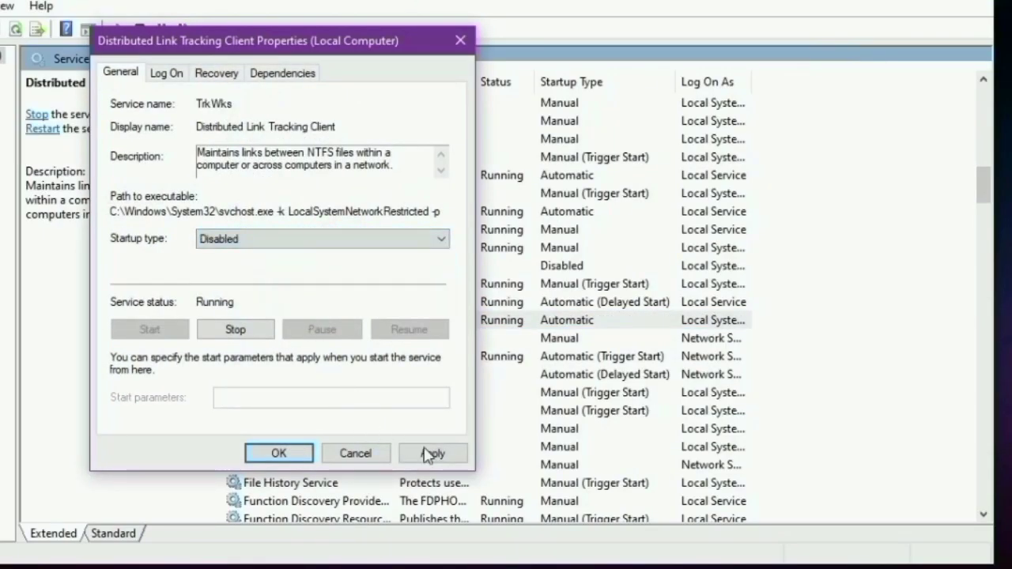
click(427, 455)
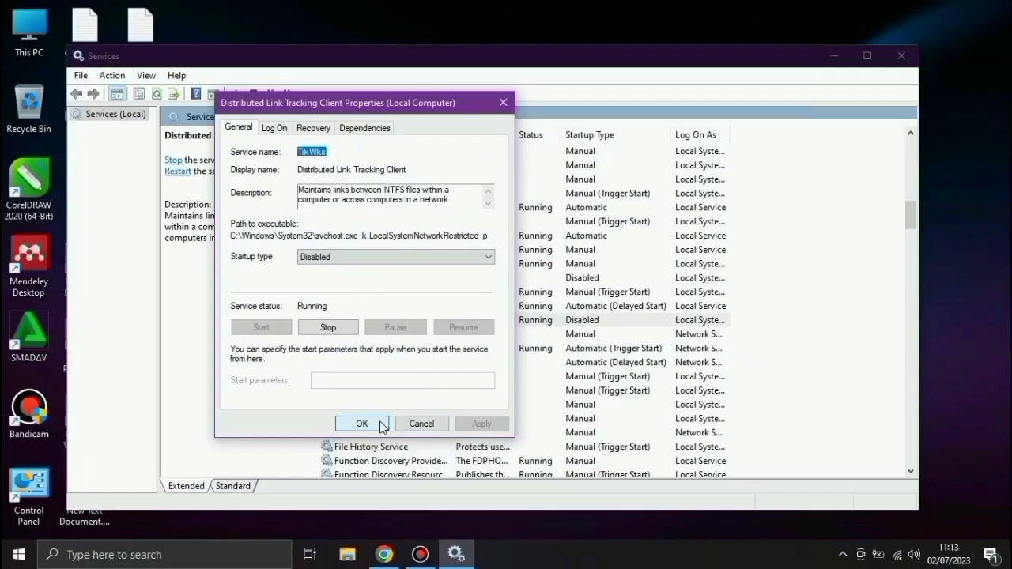
click(381, 425)
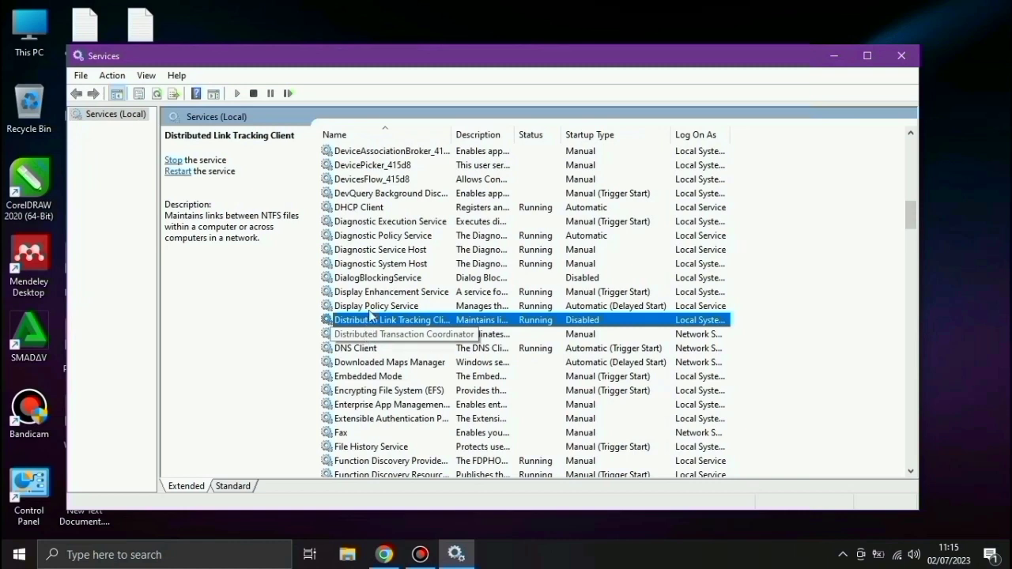
Step: Set the Downloaded Maps Manager service startup type to Disabled, apply it and close its properties
click(369, 363)
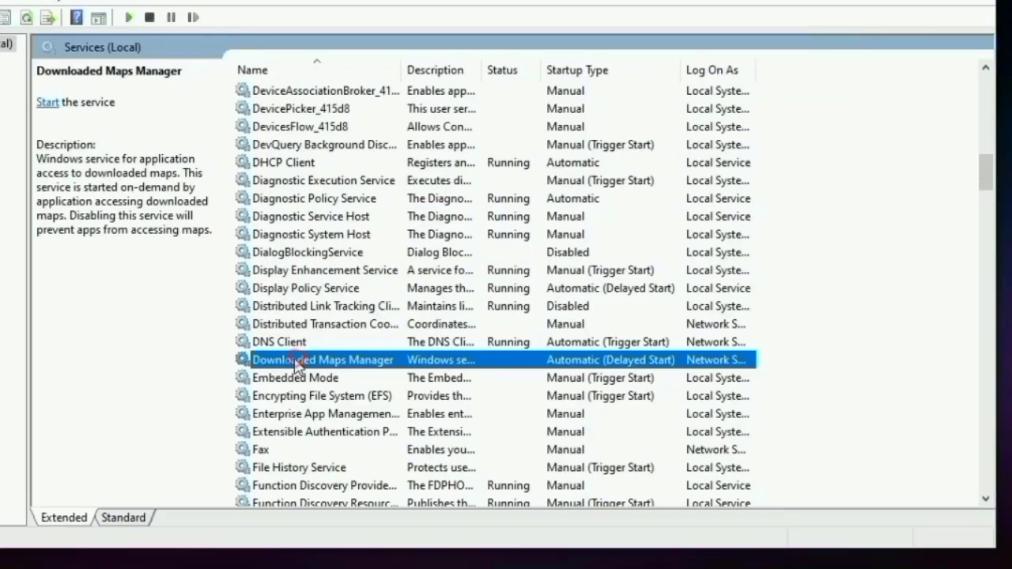
double_click(368, 364)
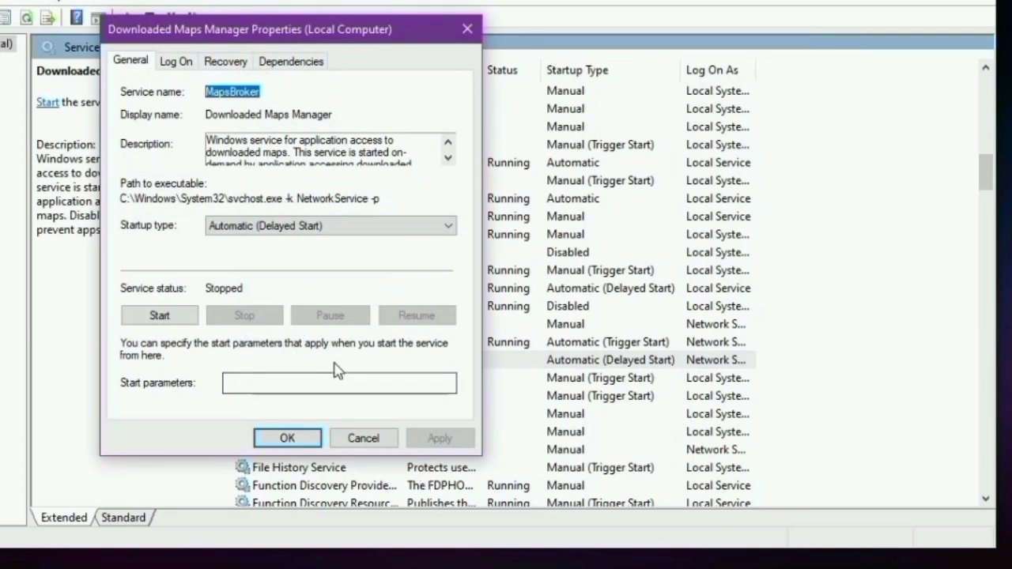
click(294, 226)
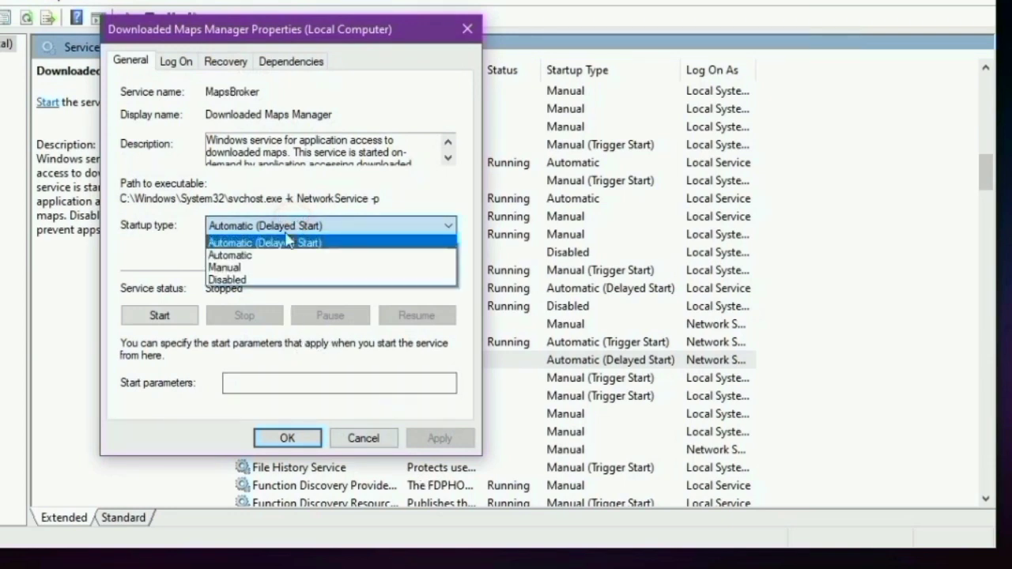
click(253, 281)
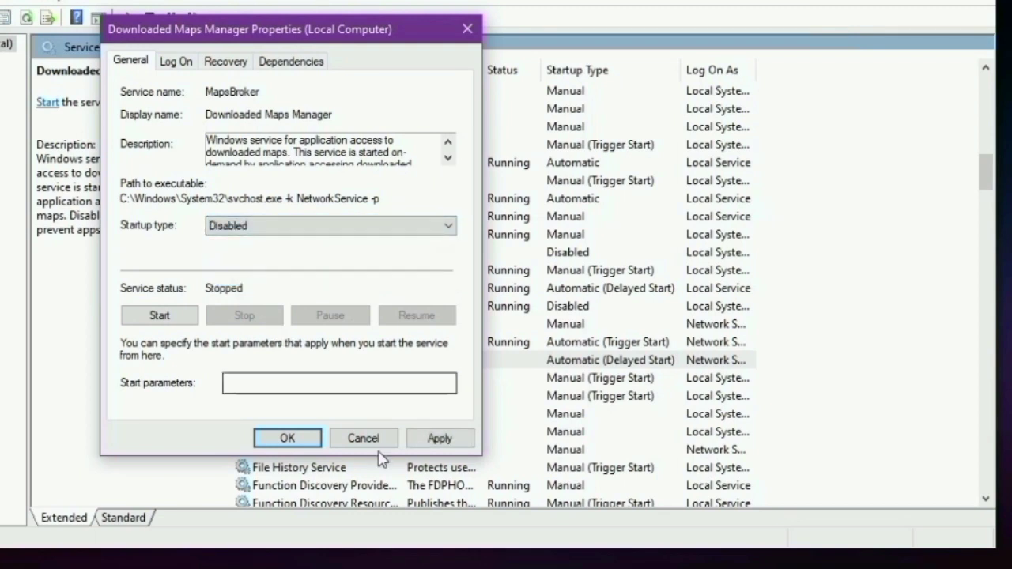
click(437, 444)
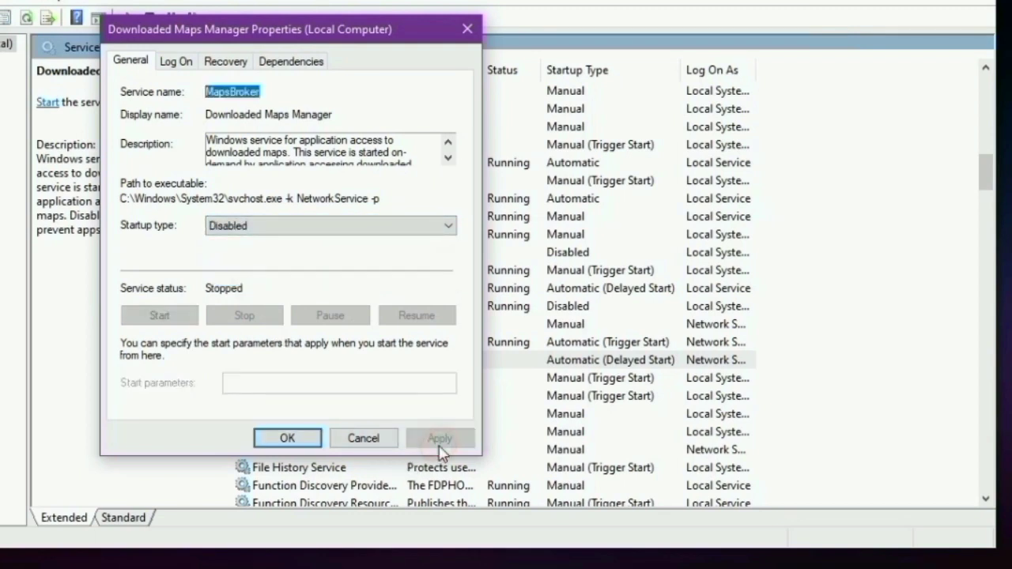
click(277, 439)
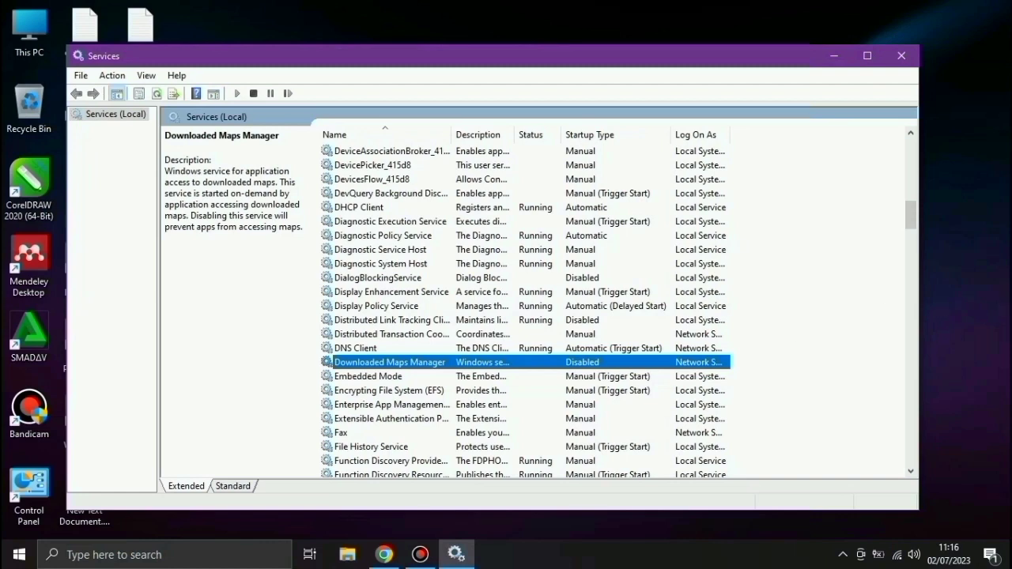
Step: Set the Fax service startup type to Disabled, apply the change and close its properties
double_click(455, 364)
click(498, 362)
scroll(526, 357, down, 3)
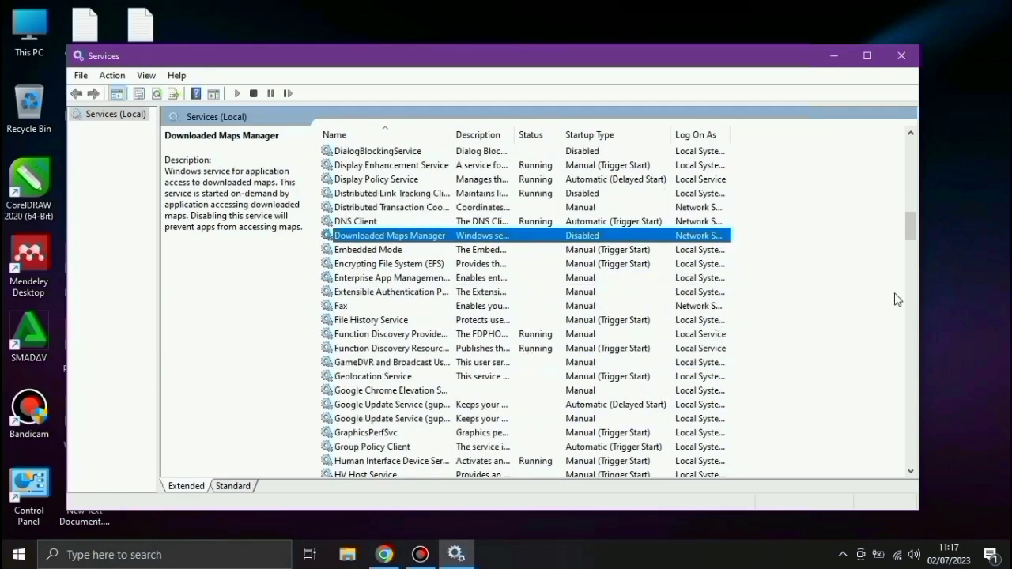
click(336, 308)
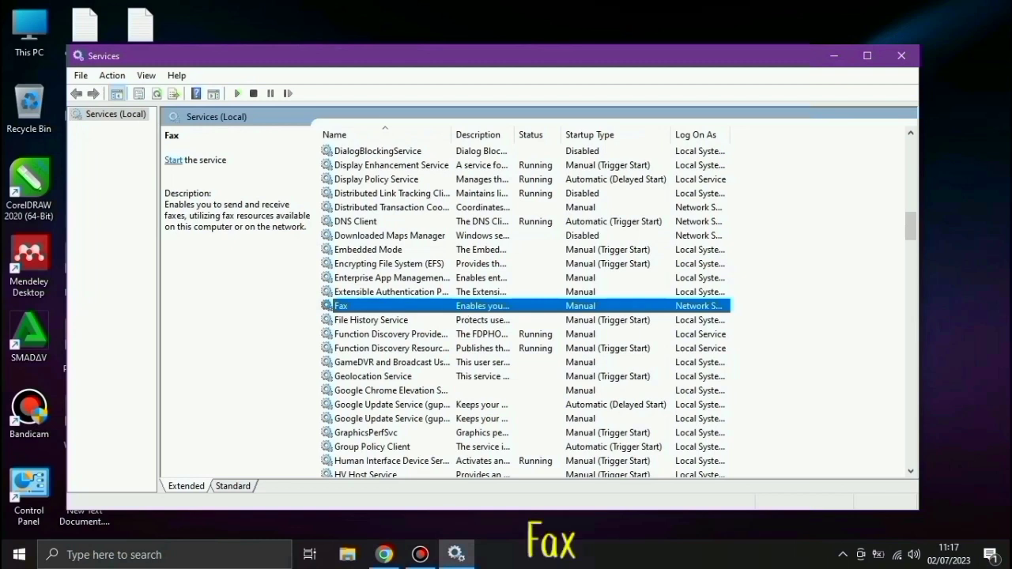
double_click(408, 308)
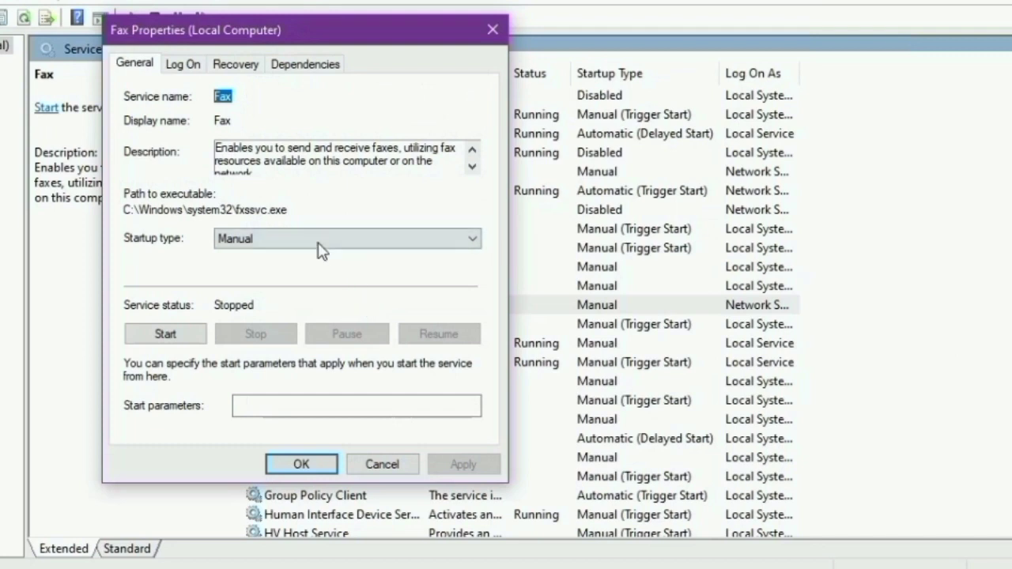
click(317, 250)
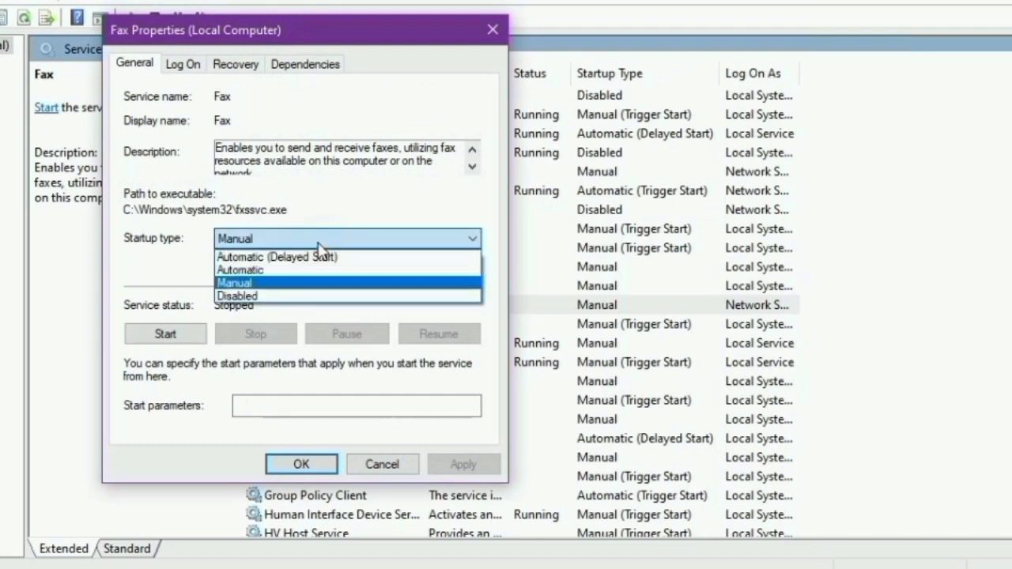
click(268, 295)
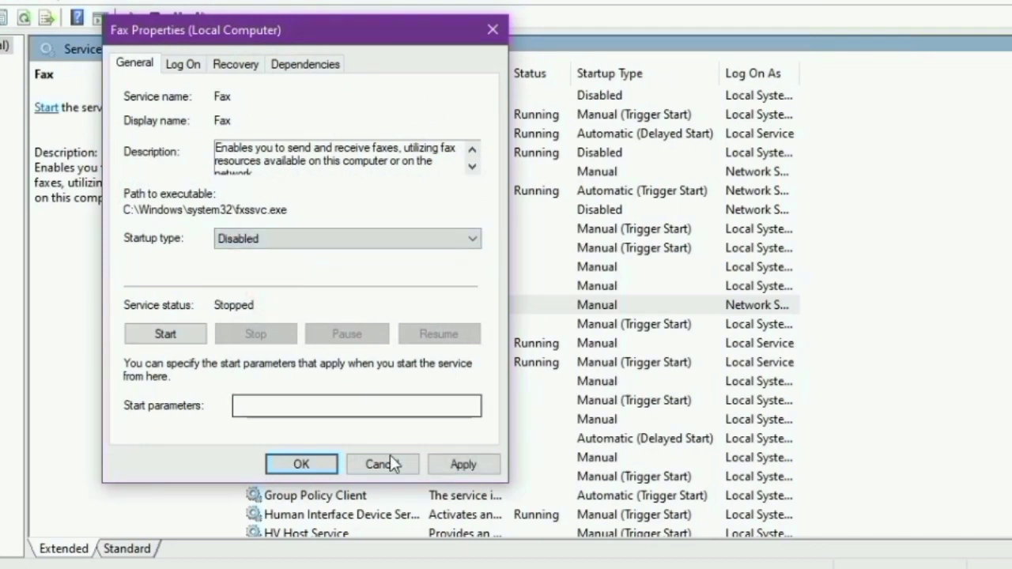
click(472, 465)
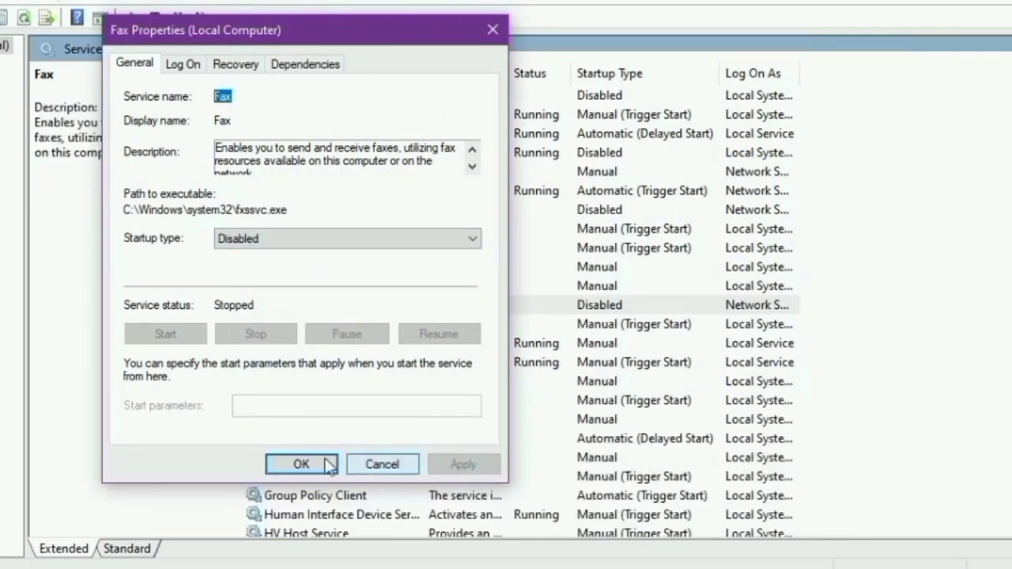
click(301, 464)
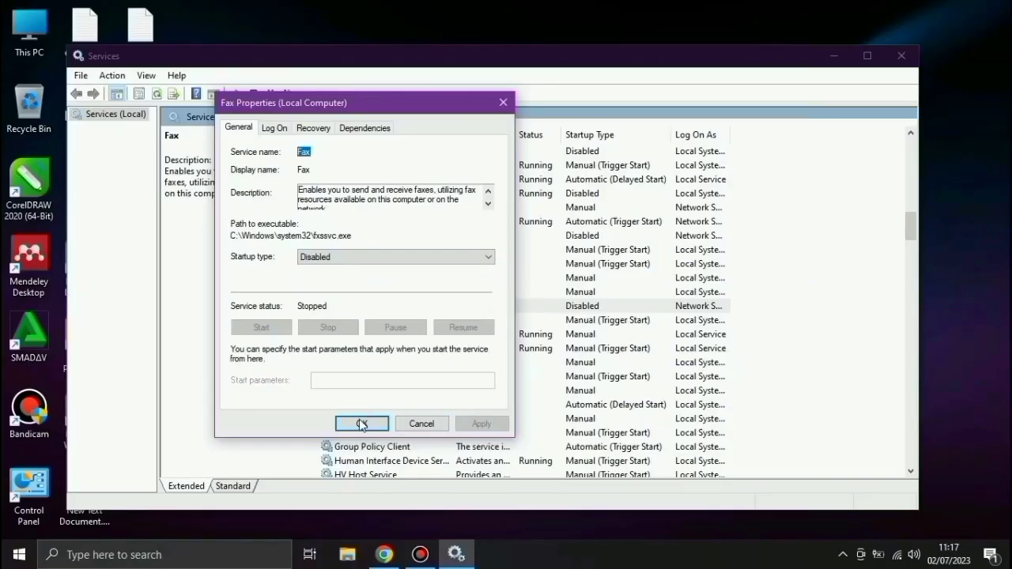
click(362, 421)
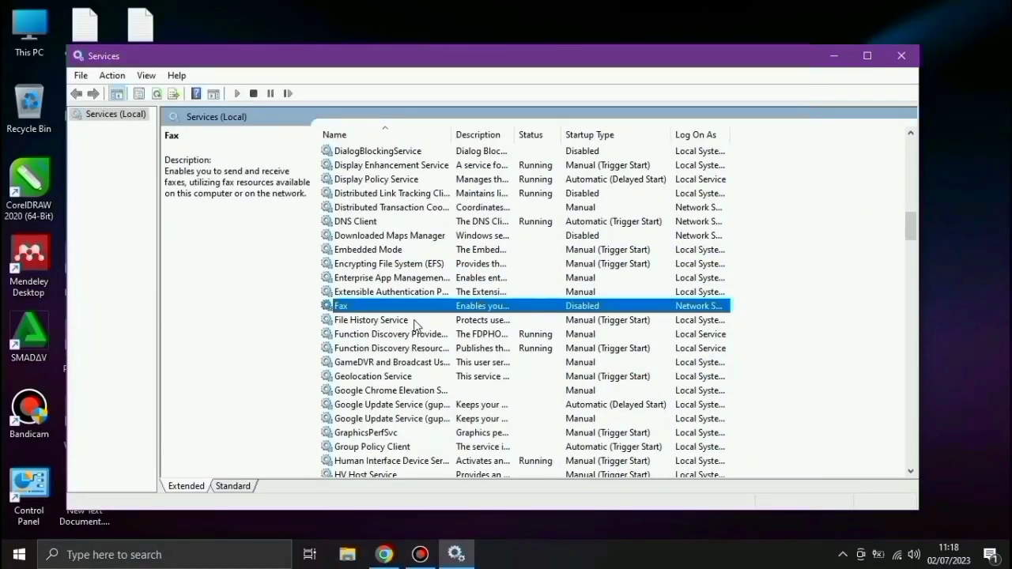
Step: Set the Internet Connection Sharing (ICS) service startup type to Disabled, apply it and close its properties
scroll(339, 348, down, 2)
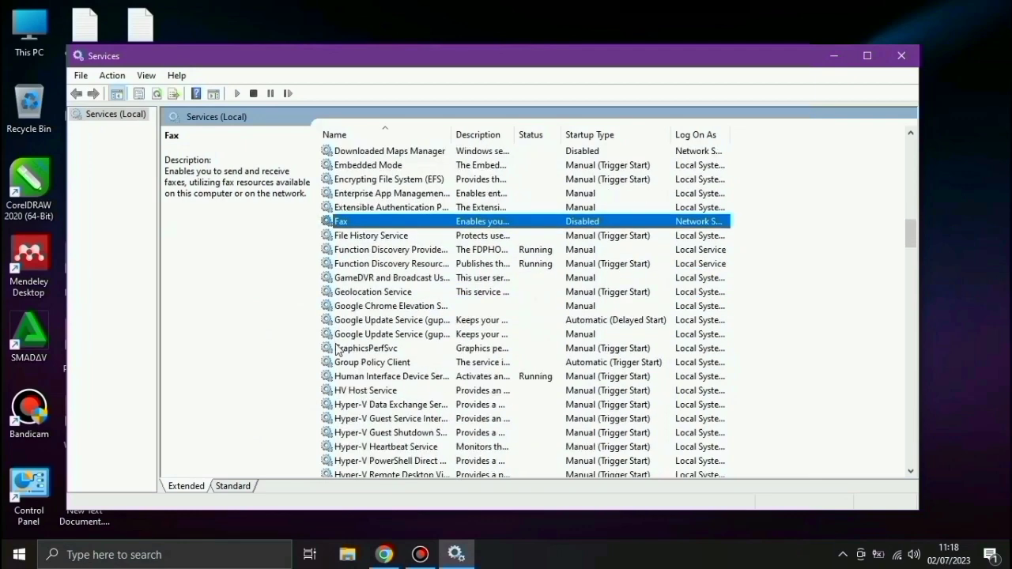
scroll(339, 347, down, 2)
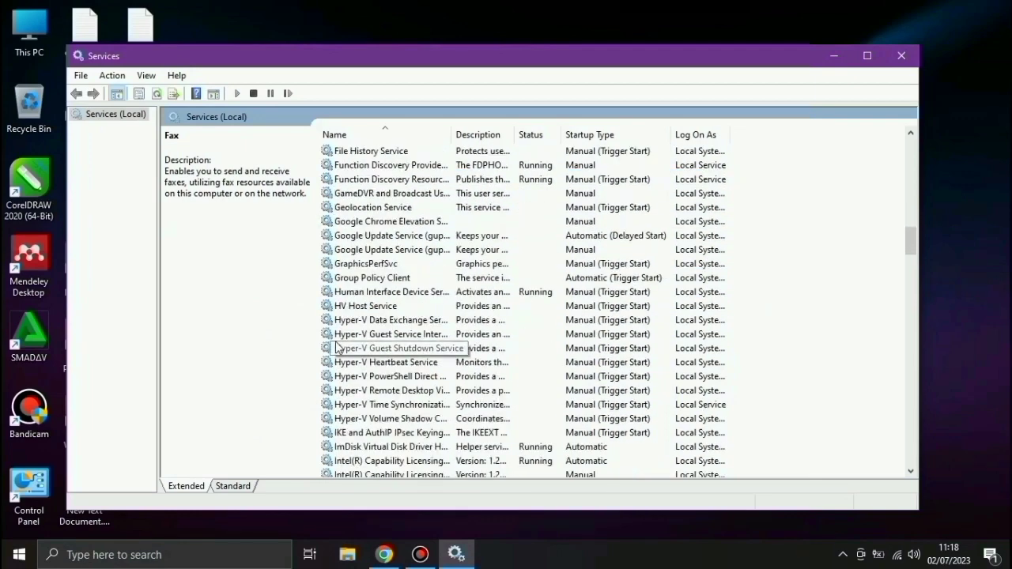
scroll(339, 348, down, 4)
scroll(339, 348, down, 1)
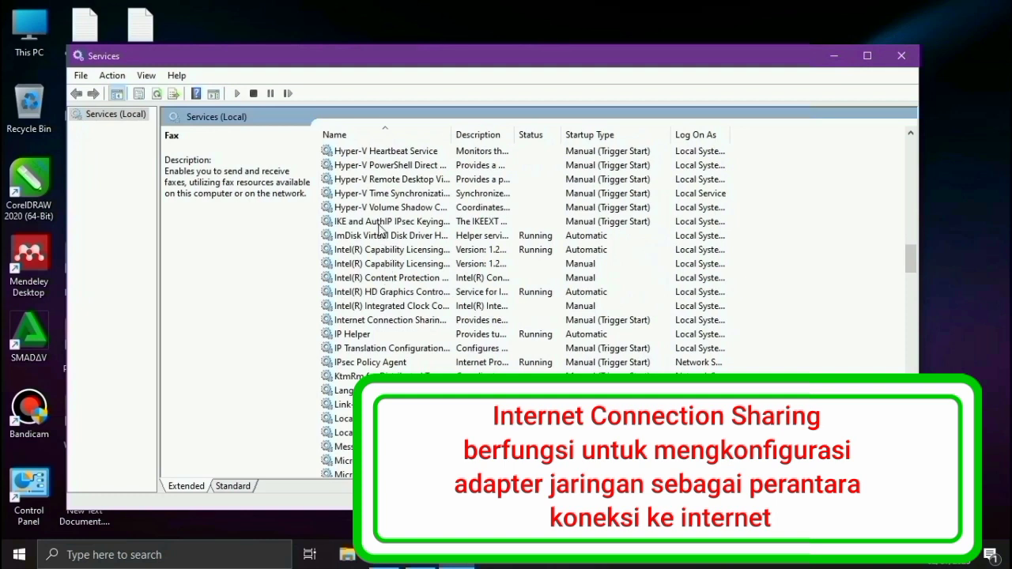
click(396, 321)
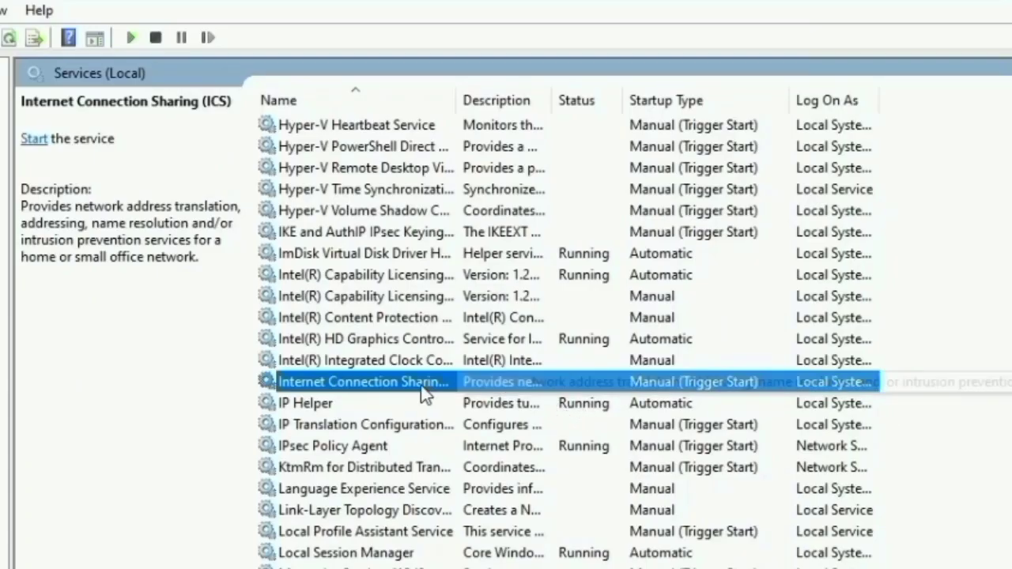
double_click(420, 383)
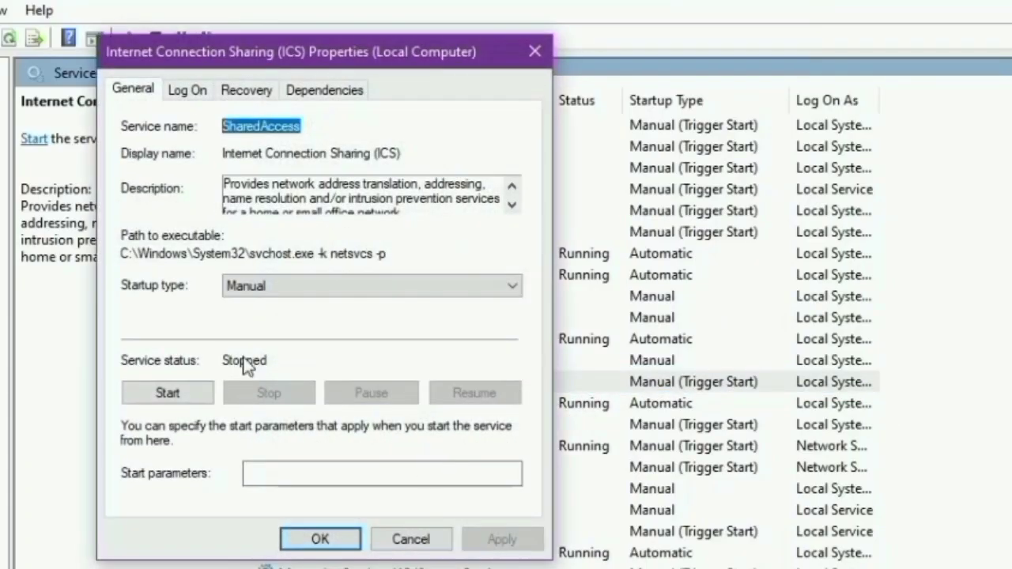
click(311, 289)
click(293, 353)
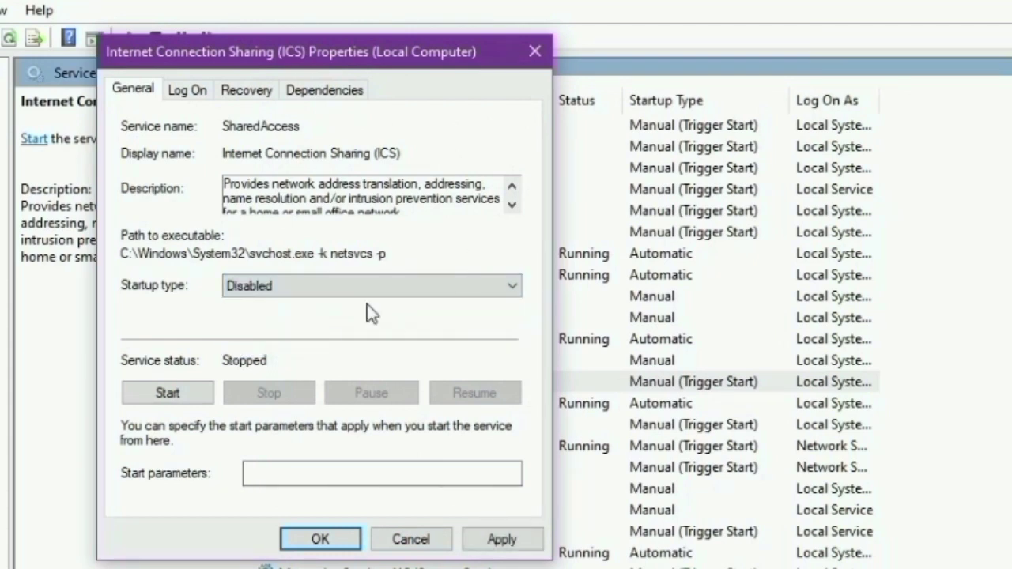
click(477, 543)
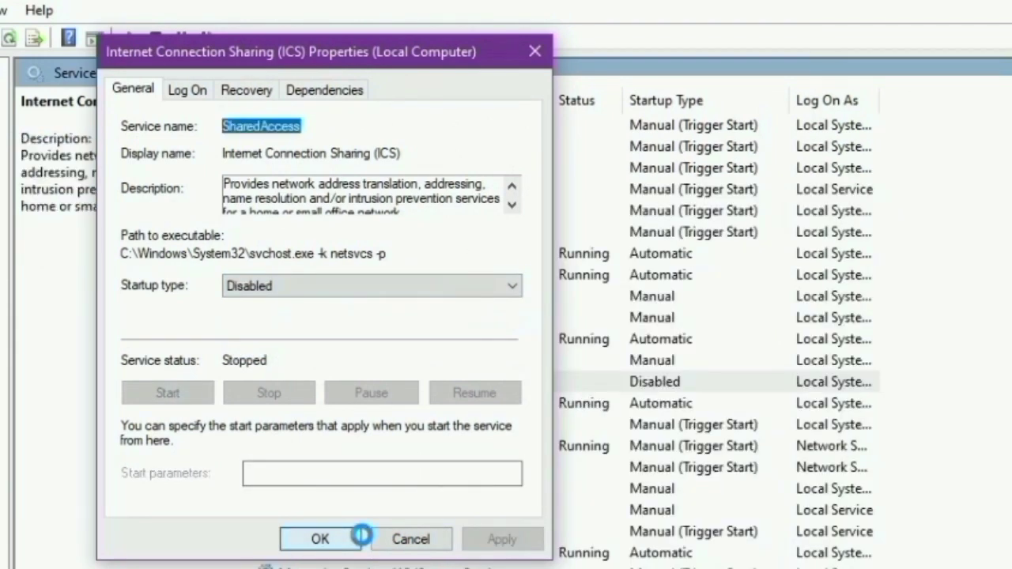
click(319, 539)
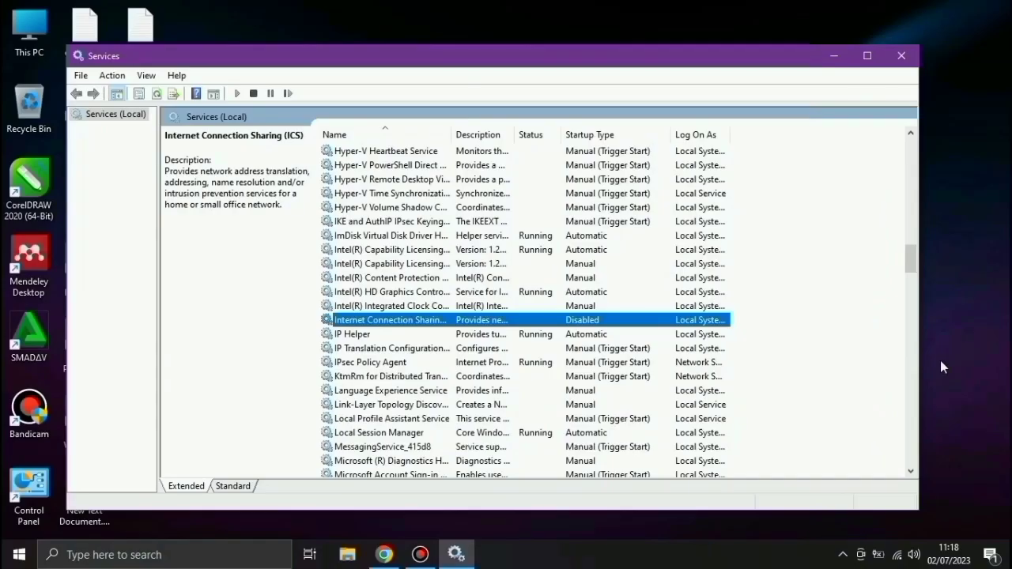
click(826, 361)
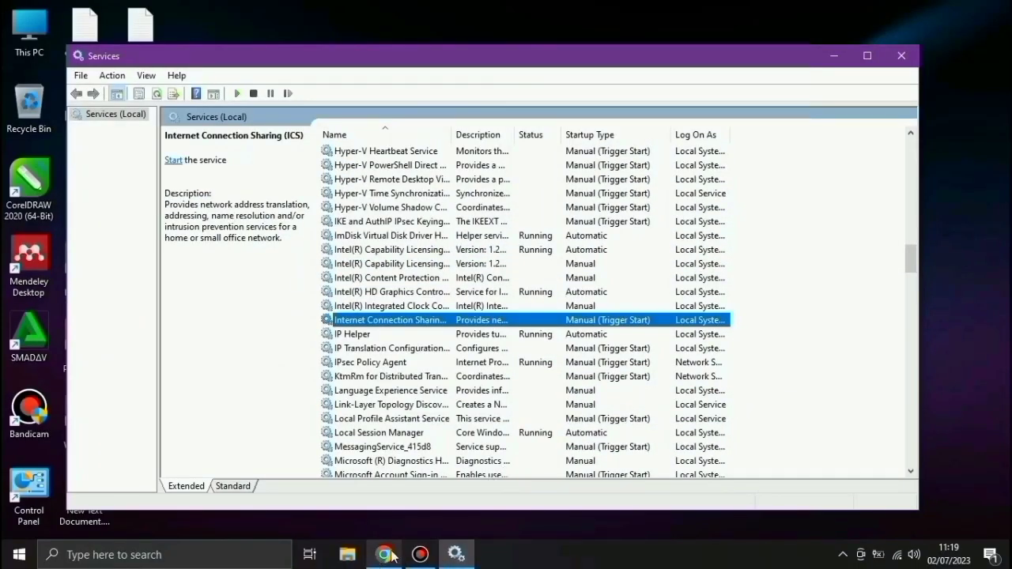
Step: Set the Netlogon service startup type to Disabled, apply the change and close its properties
scroll(376, 395, down, 4)
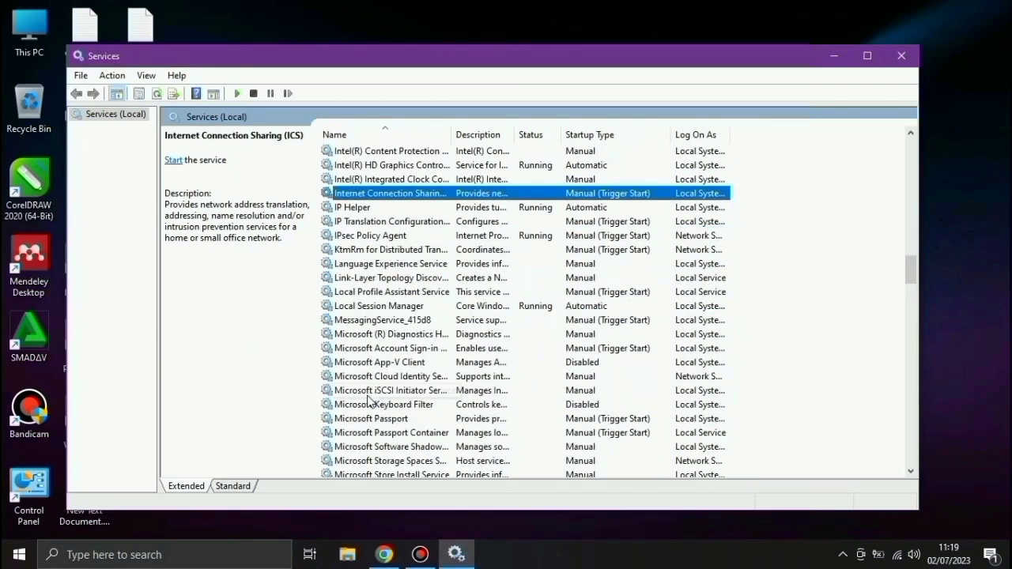
scroll(378, 392, down, 2)
scroll(373, 349, down, 3)
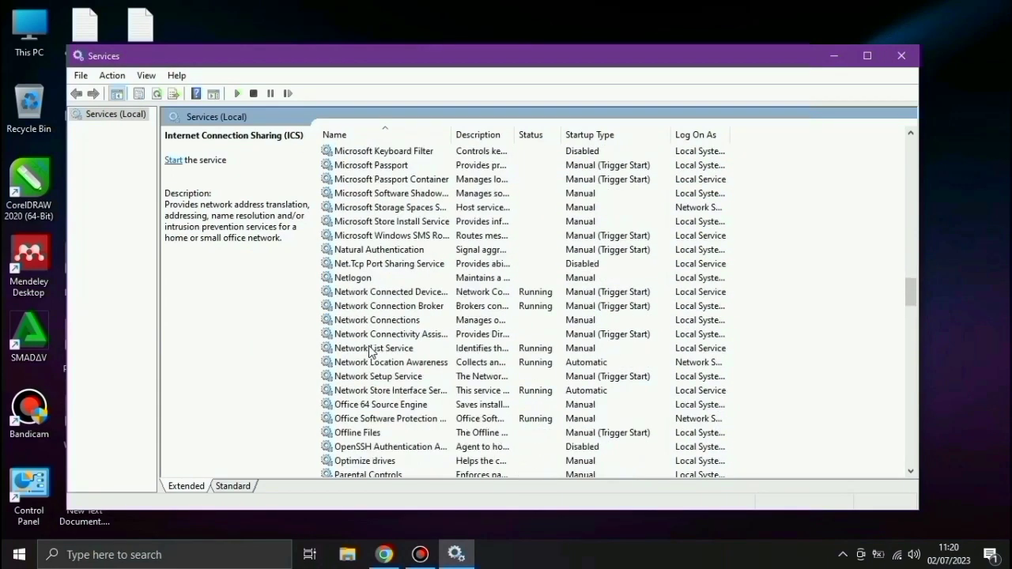
click(365, 282)
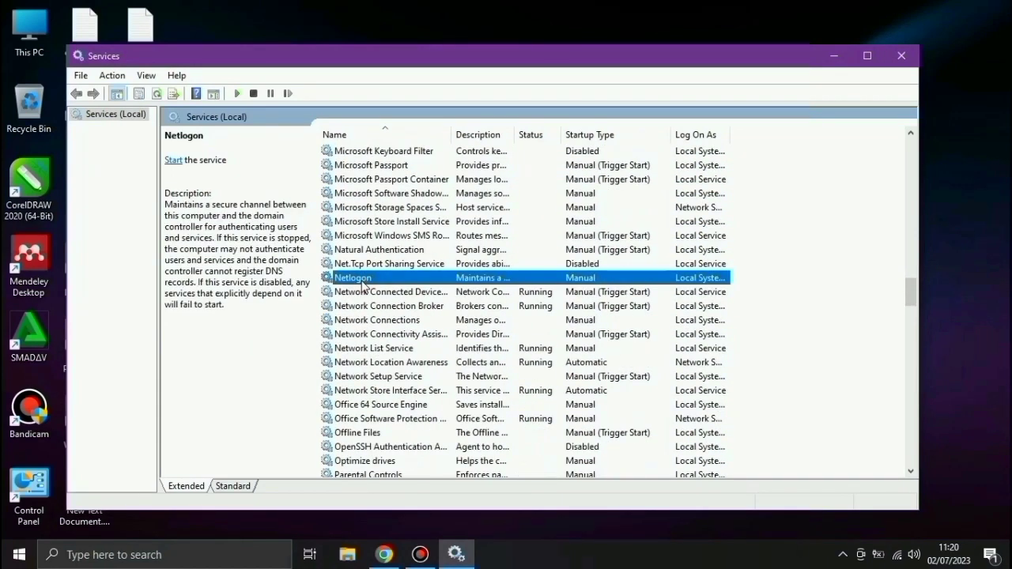
double_click(410, 277)
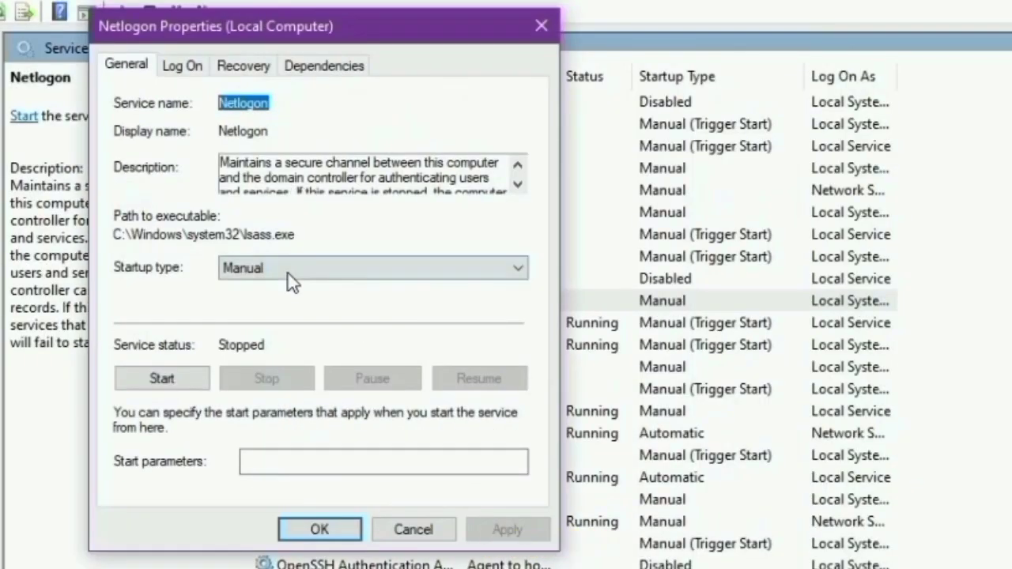
click(289, 268)
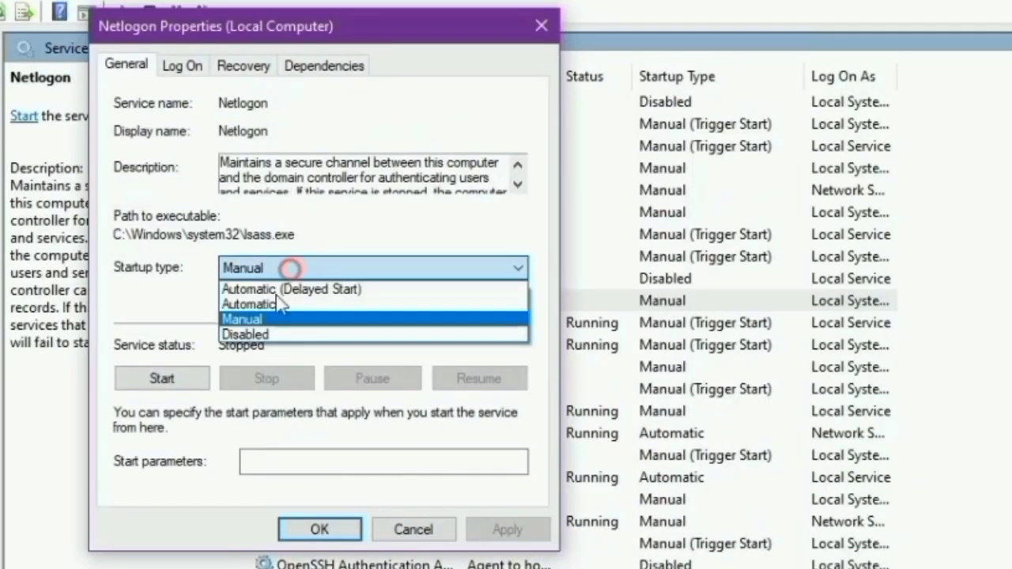
click(253, 338)
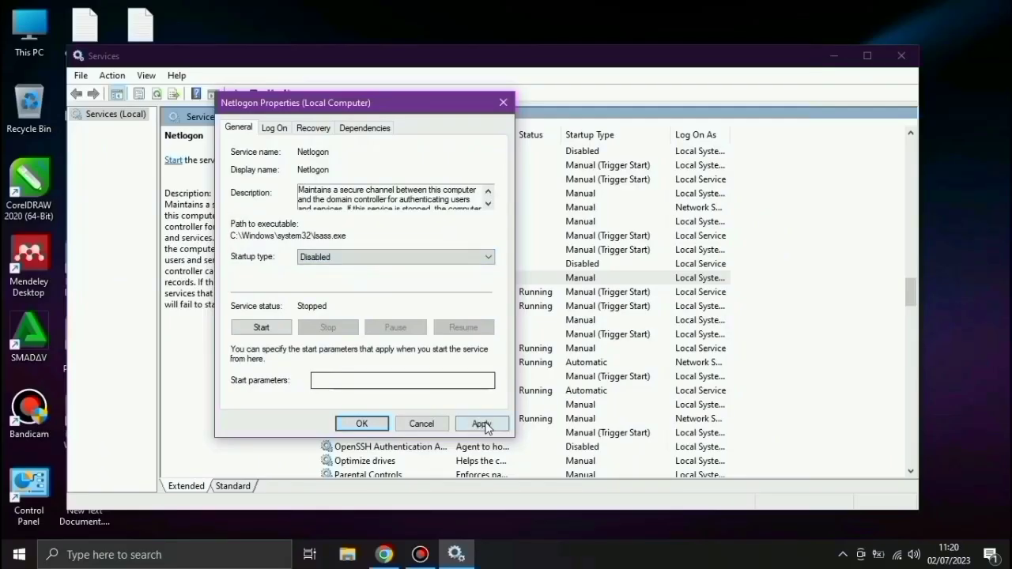
click(482, 424)
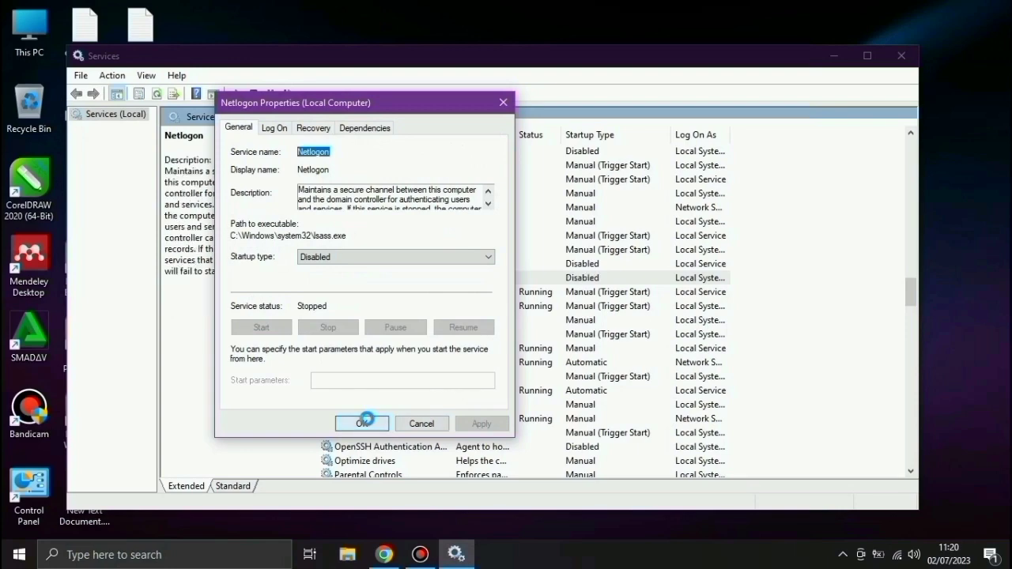
click(362, 423)
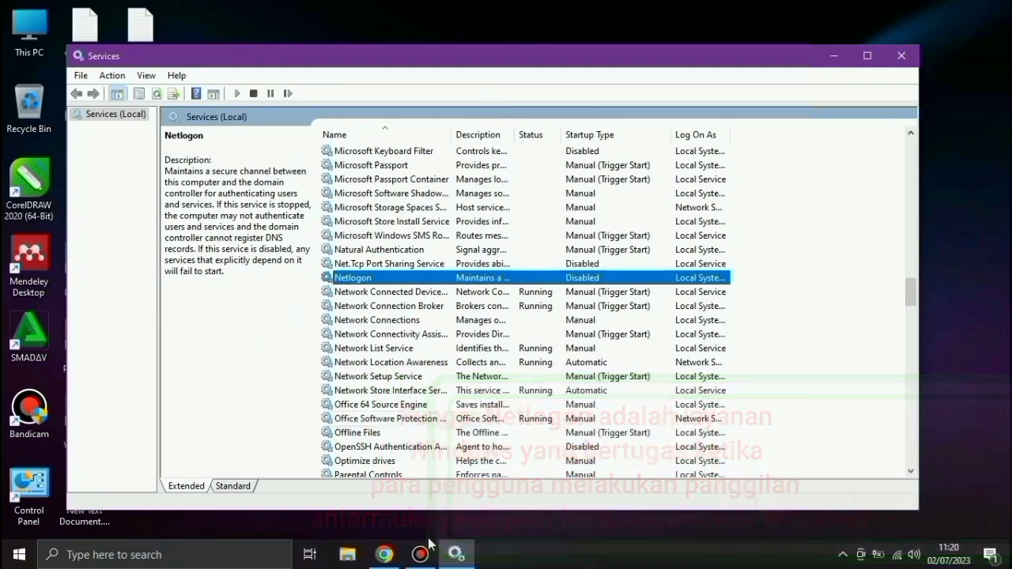
click(383, 556)
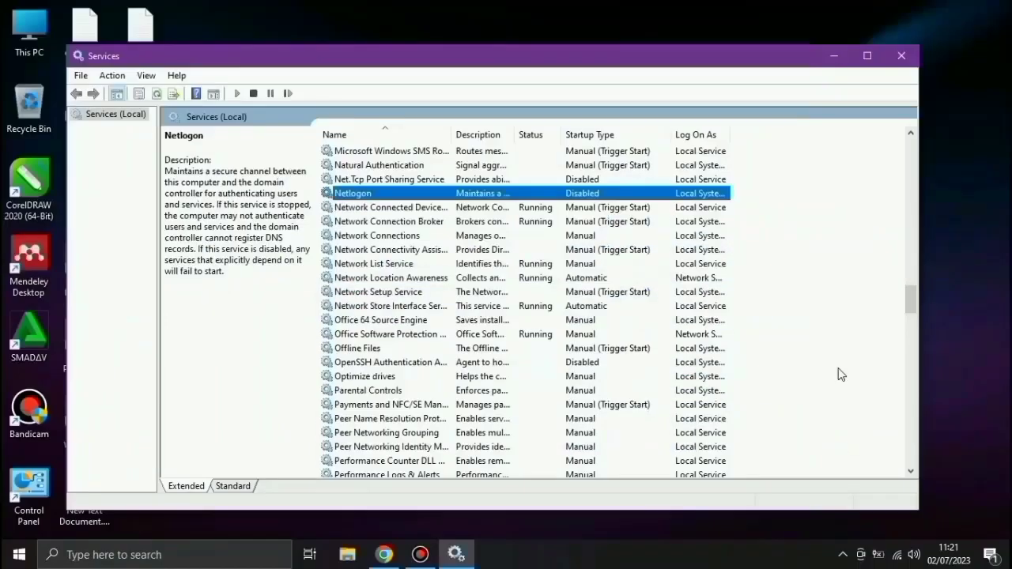
Step: Set the Parental Controls service startup type to Disabled, apply the change and close its properties
scroll(838, 372, down, 1)
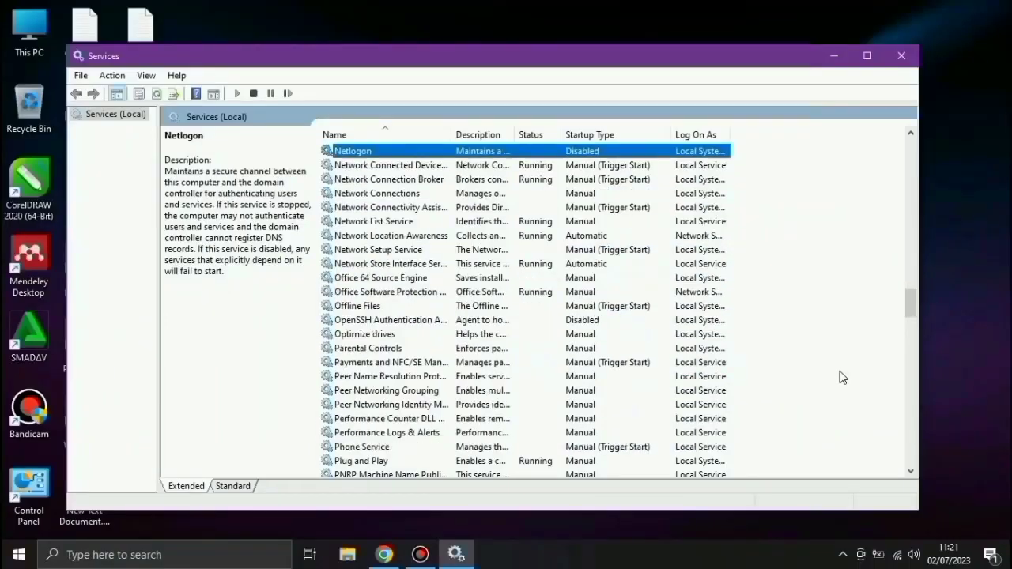
click(389, 351)
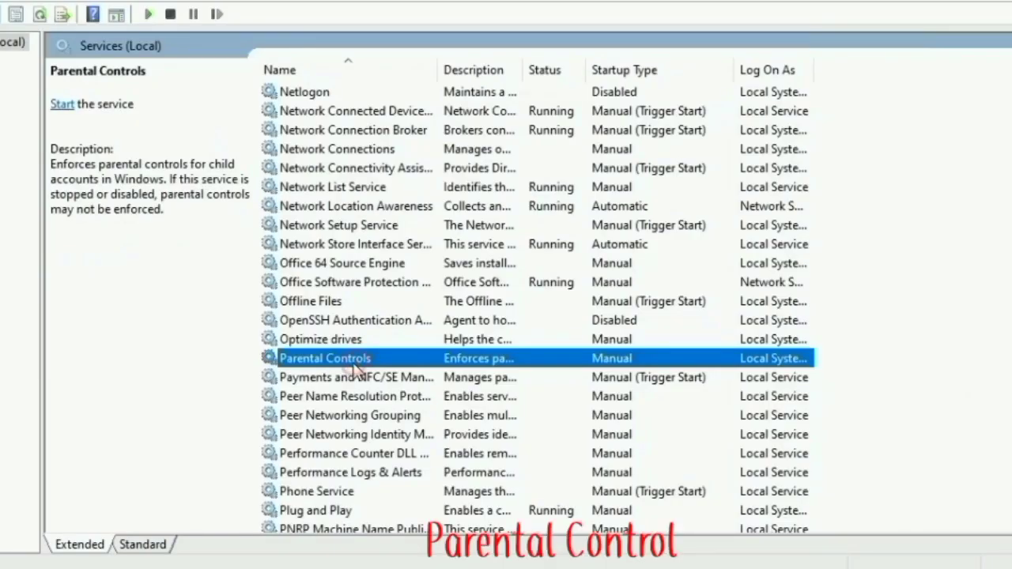
double_click(354, 362)
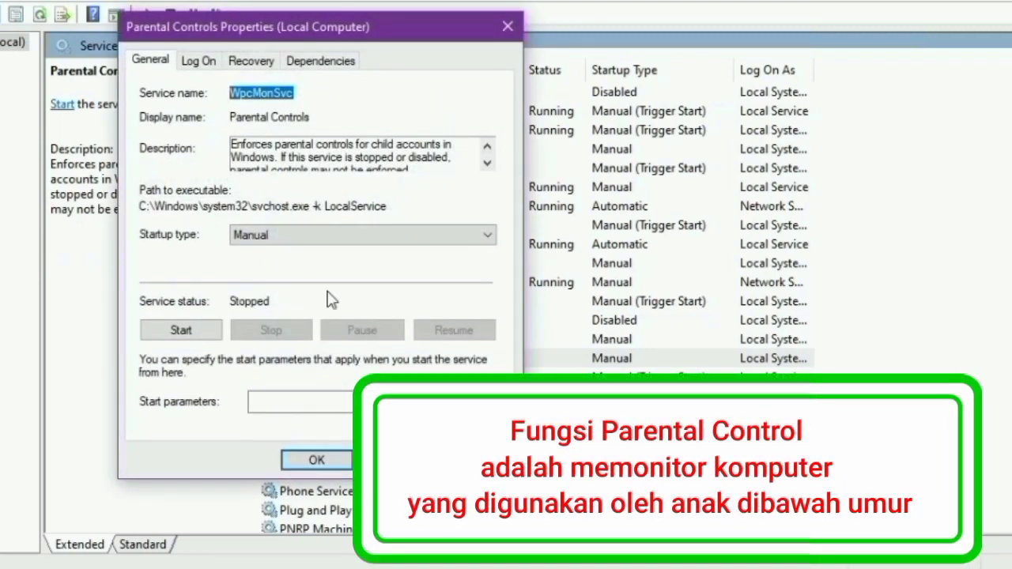
click(294, 229)
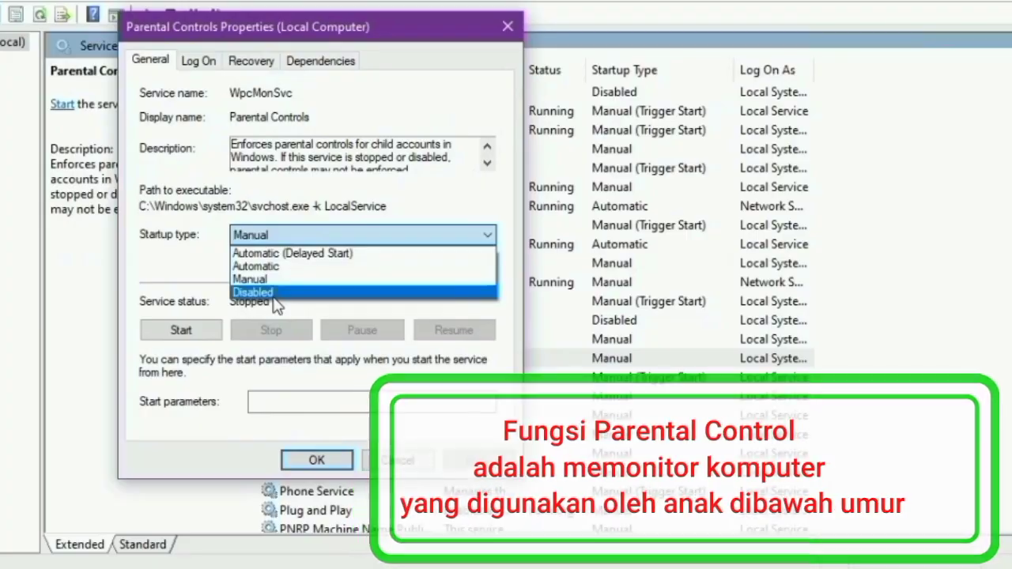
click(273, 296)
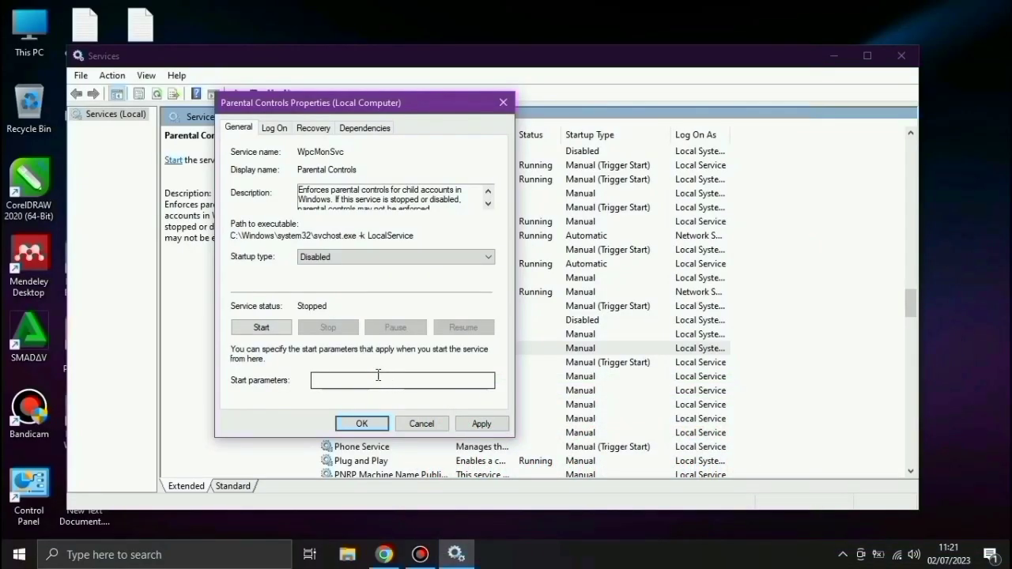
click(478, 424)
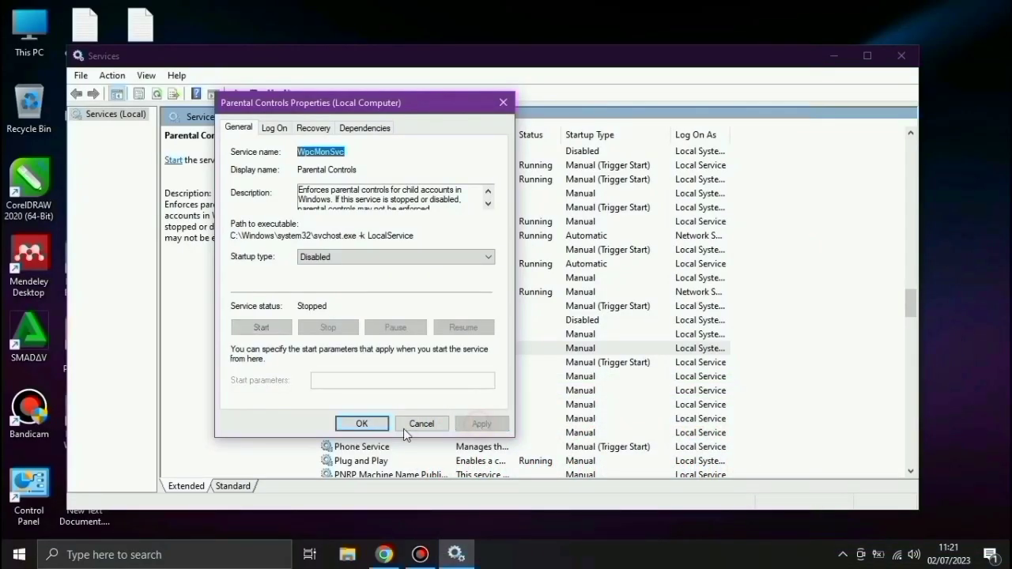
click(359, 427)
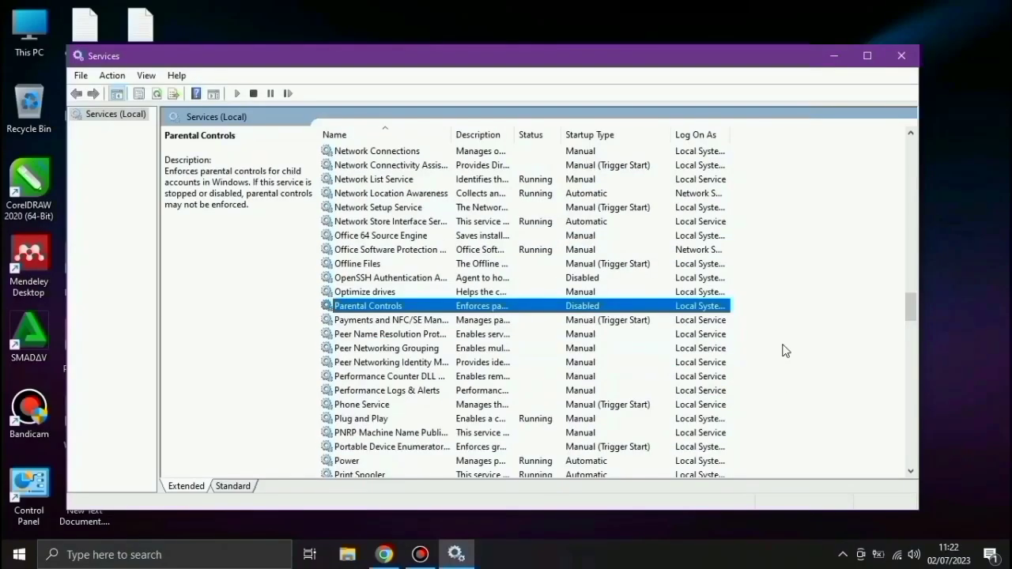
Step: Check the startup type in the Remote Registry service's properties and close them
scroll(785, 350, down, 1)
scroll(781, 352, down, 1)
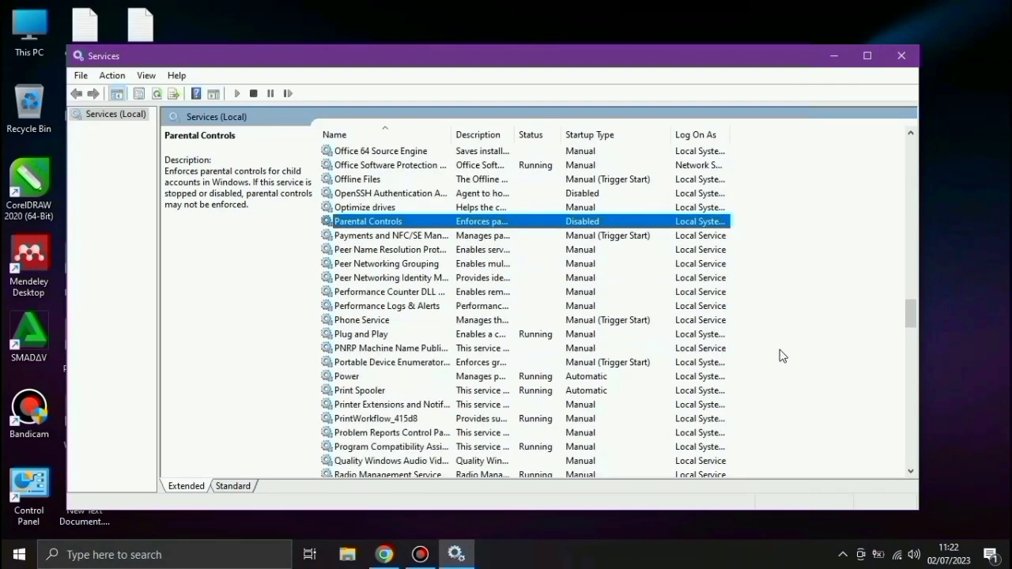
scroll(781, 355, down, 1)
scroll(781, 355, down, 1)
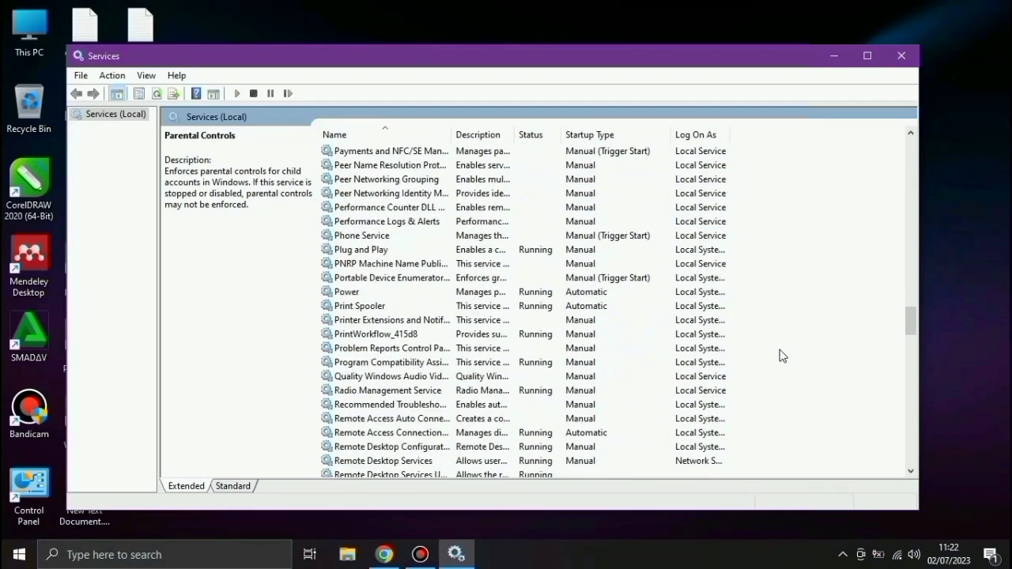
scroll(780, 356, down, 1)
scroll(781, 355, down, 1)
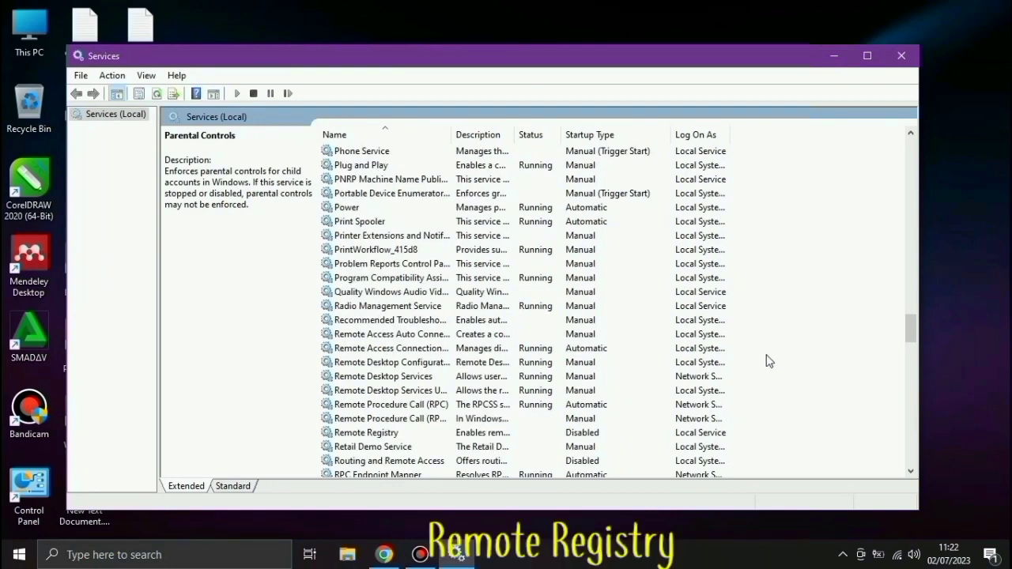
click(377, 437)
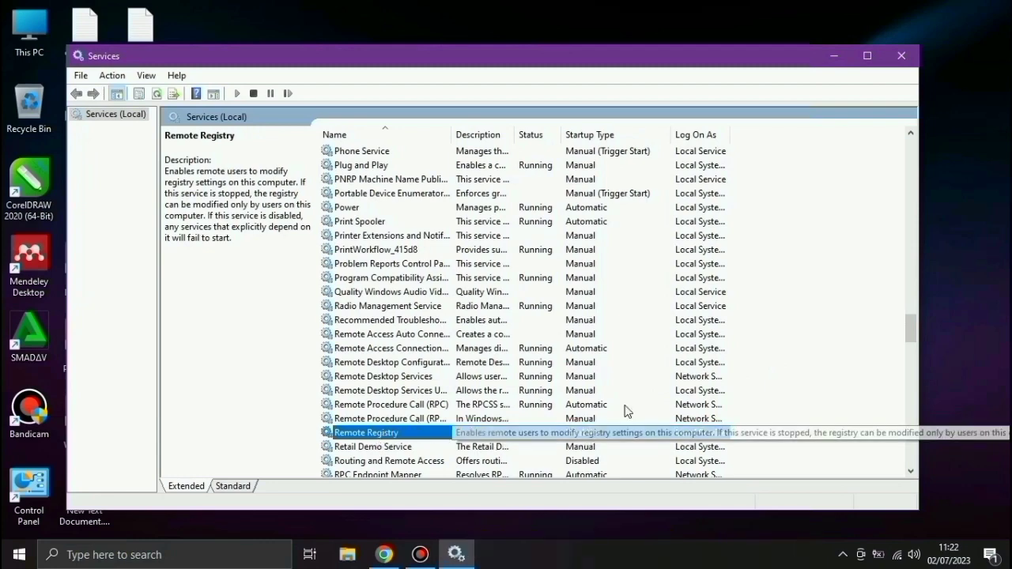
scroll(810, 394, down, 2)
scroll(810, 393, down, 2)
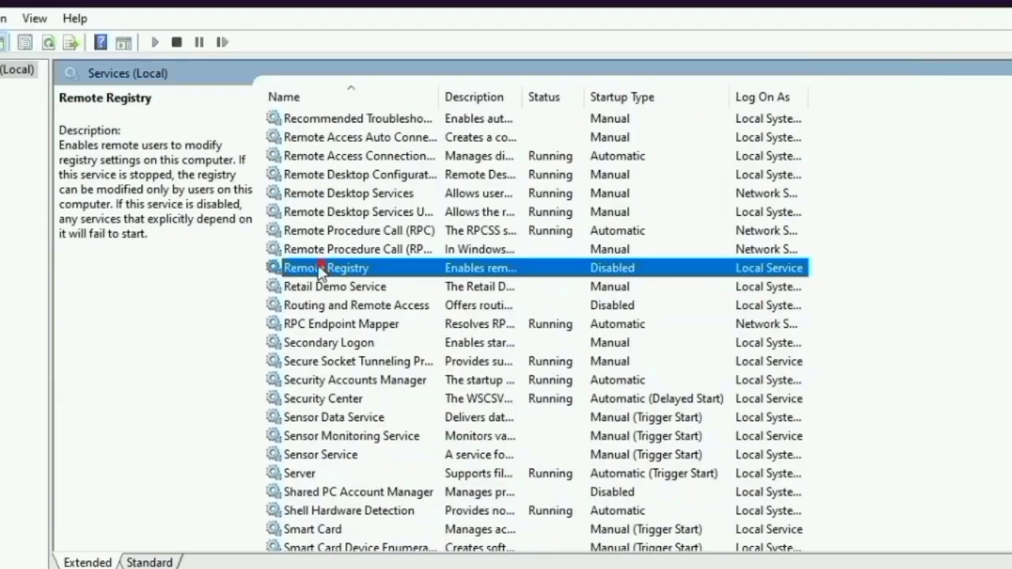
double_click(359, 265)
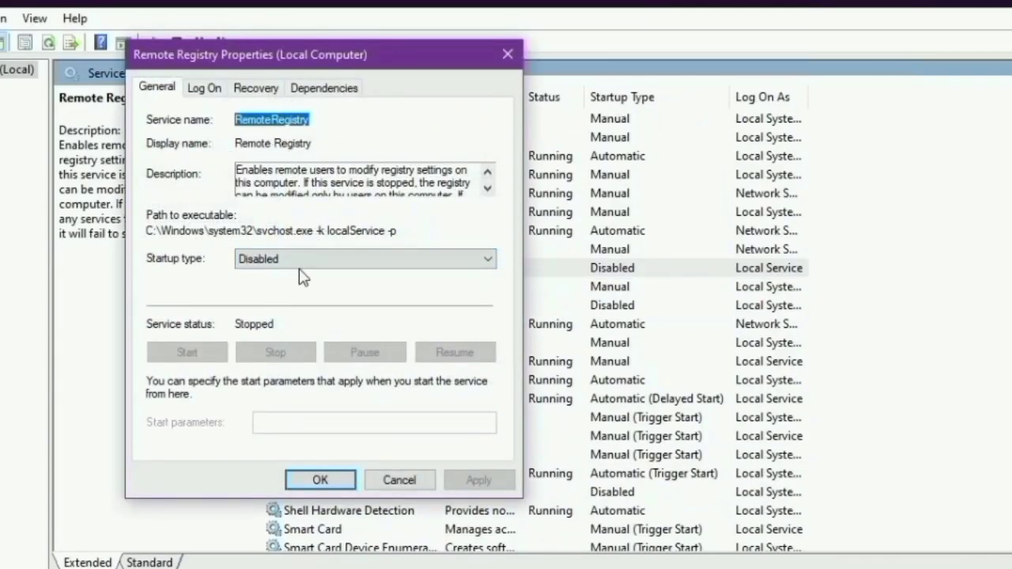
click(323, 480)
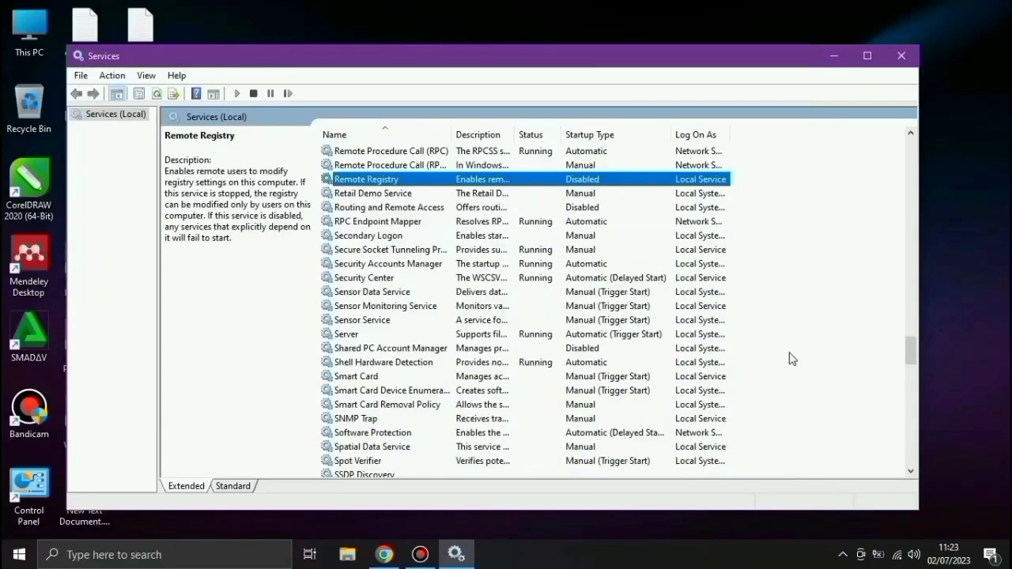
Step: Set the TCP/IP NetBIOS Helper service startup type to Disabled, apply the change and close its properties
scroll(790, 358, down, 1)
scroll(791, 358, down, 8)
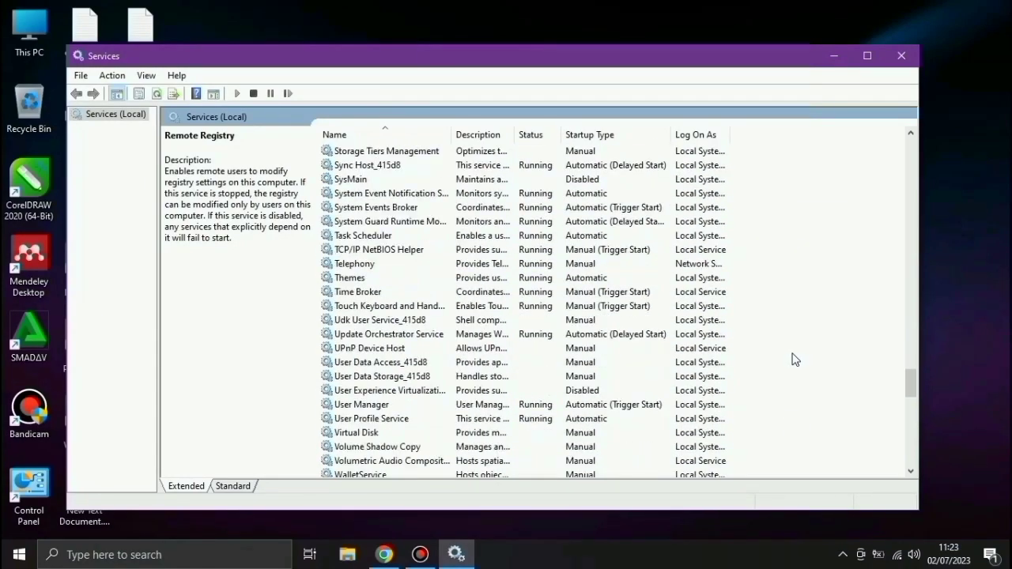
click(413, 252)
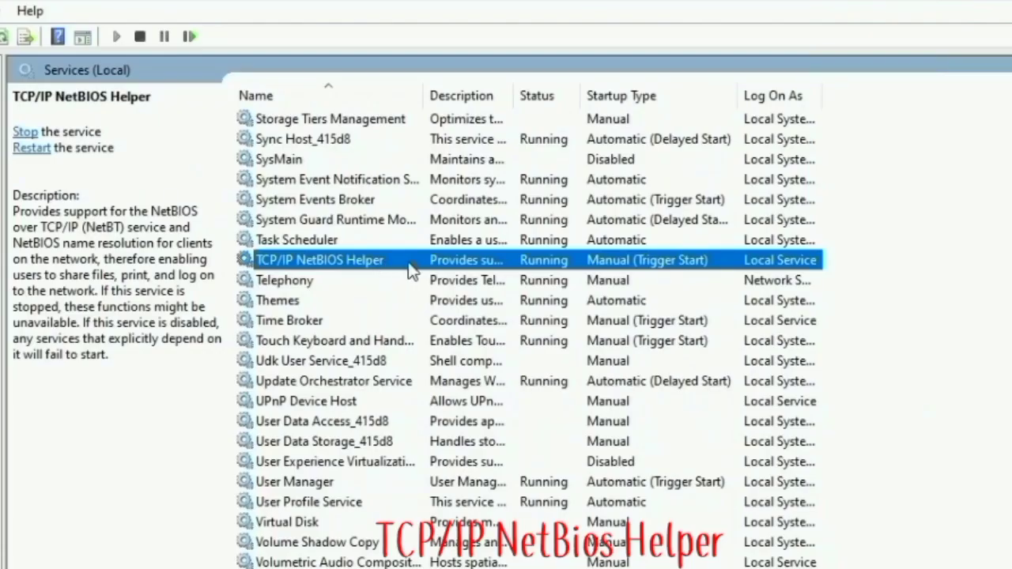
double_click(429, 263)
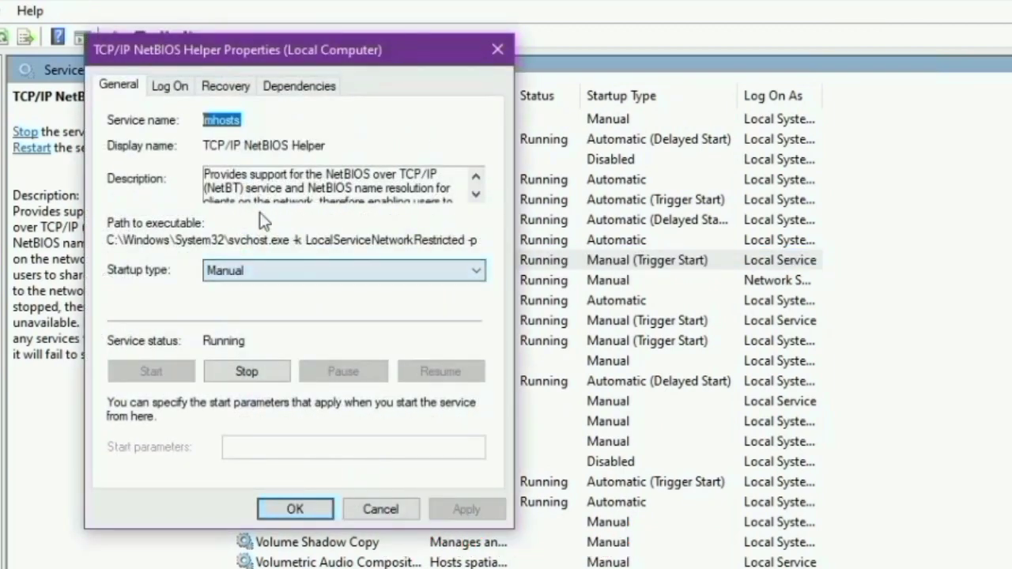
click(259, 270)
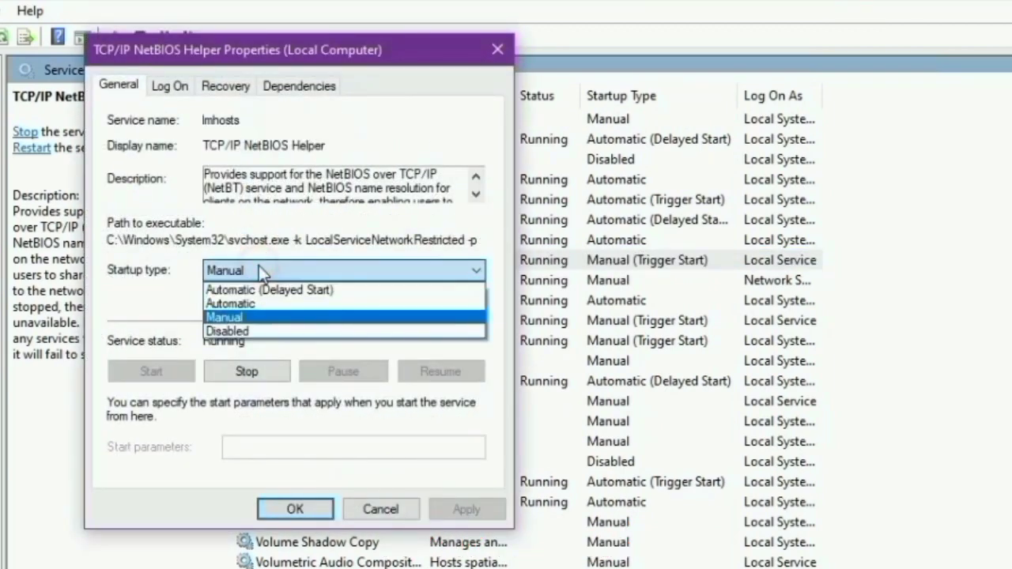
click(247, 335)
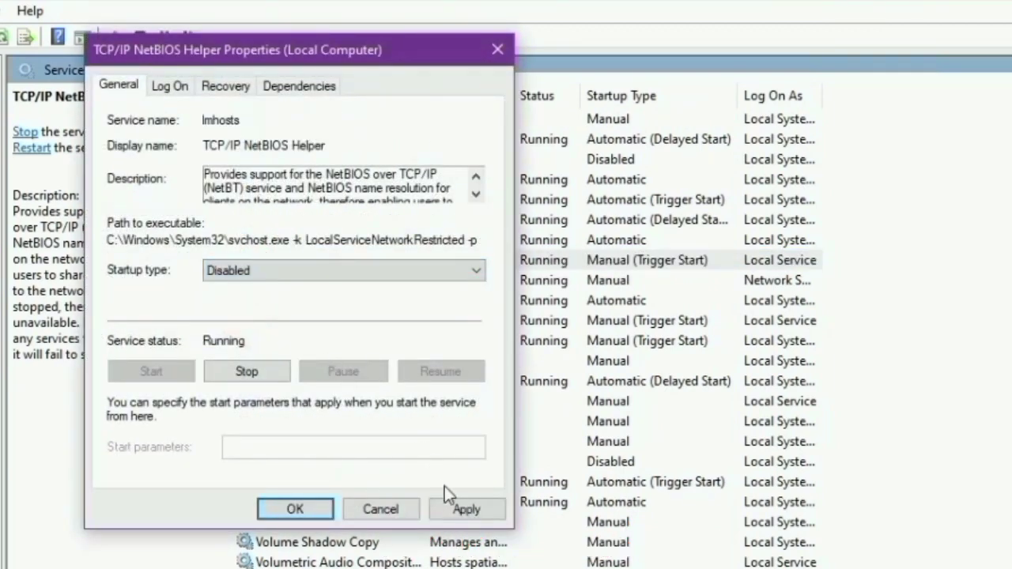
click(465, 508)
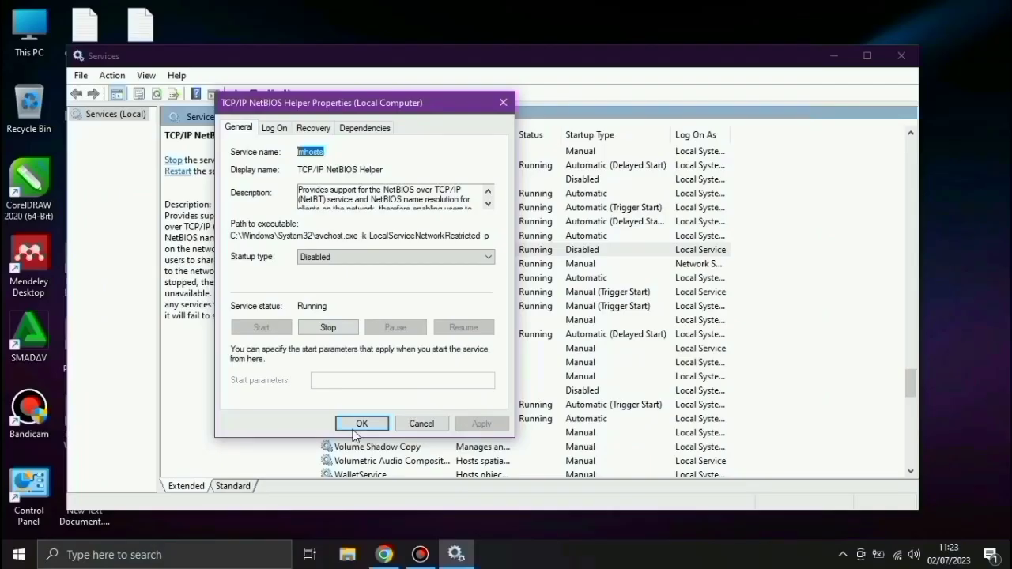
click(348, 426)
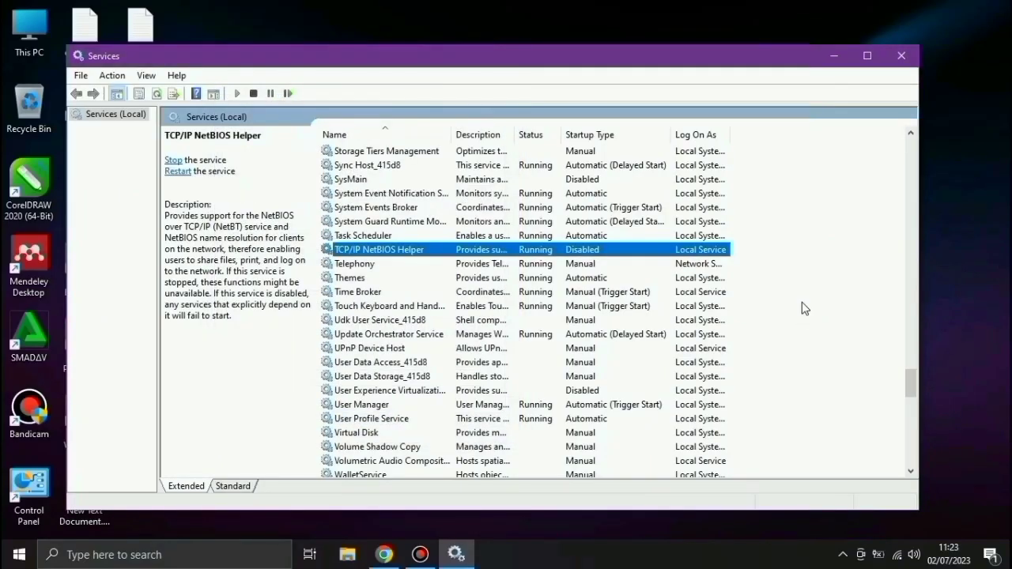
Step: Sort the services list by startup type and enlarge the Services window to the full height above the taskbar
scroll(624, 248, up, 15)
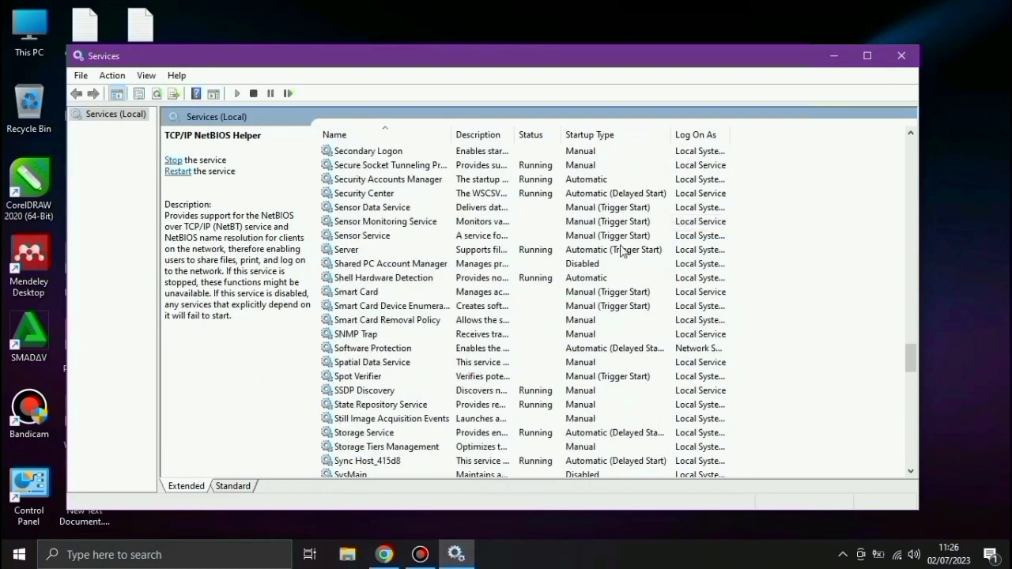
scroll(905, 279, up, 20)
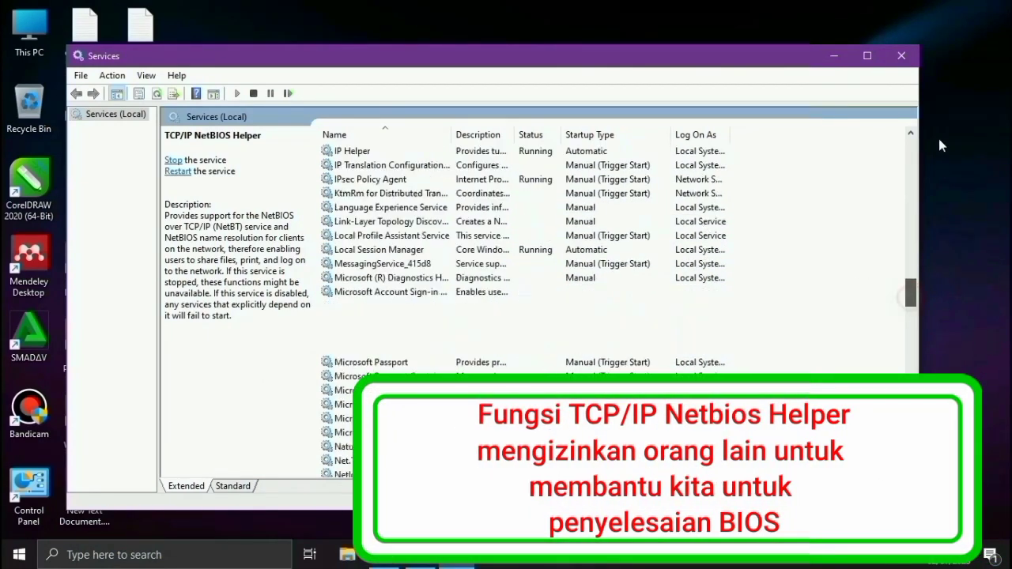
click(608, 138)
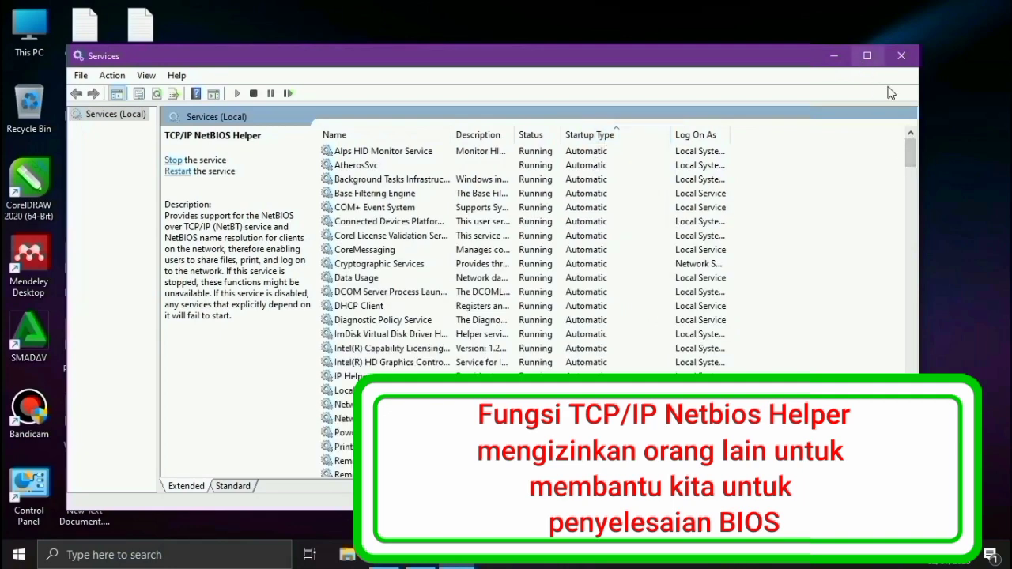
drag(788, 45, 788, 6)
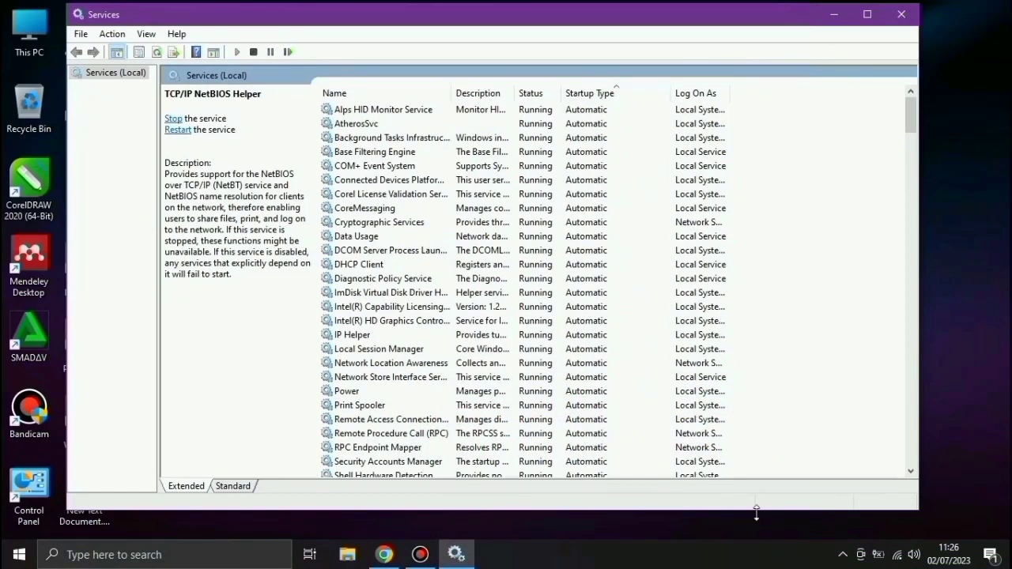
drag(755, 511, 755, 538)
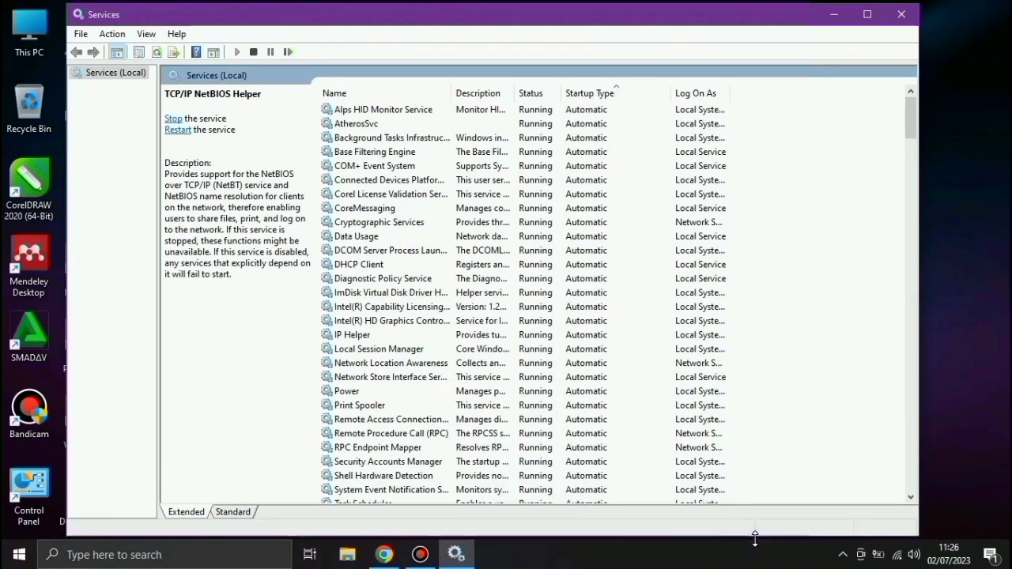
double_click(755, 537)
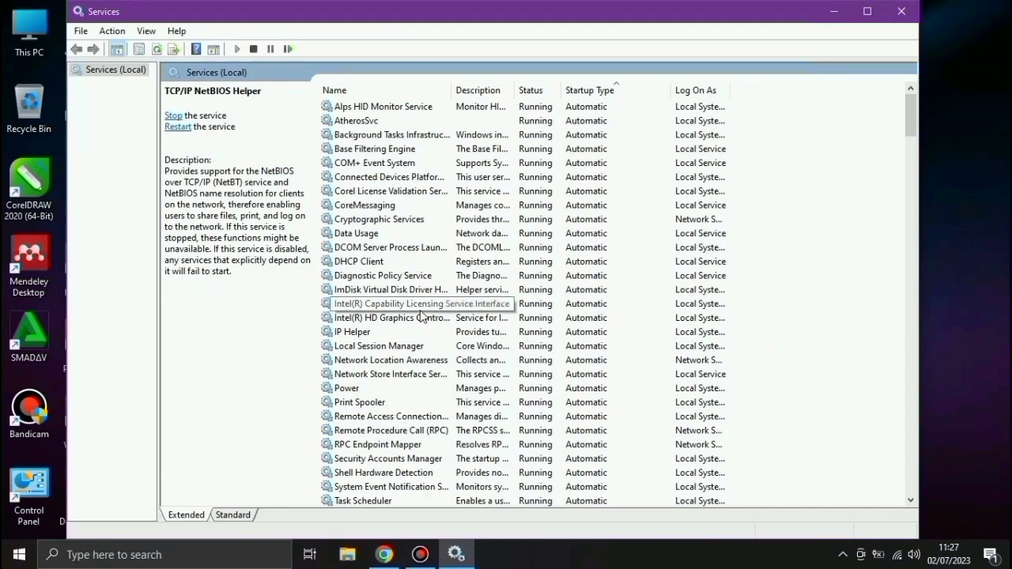
Step: Minimize the Services window, bring it back and close it
click(455, 553)
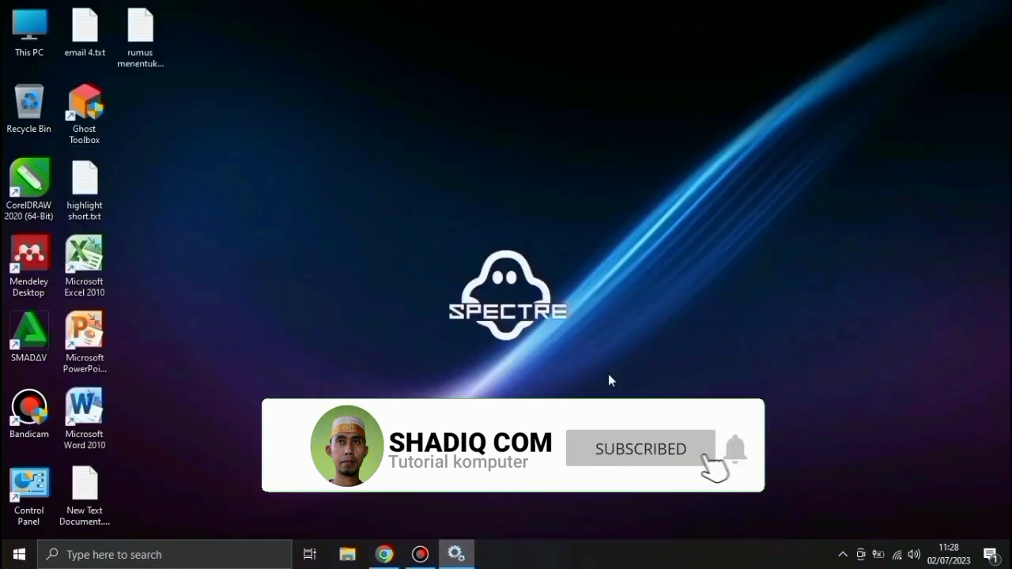
key(alt+Tab)
click(656, 303)
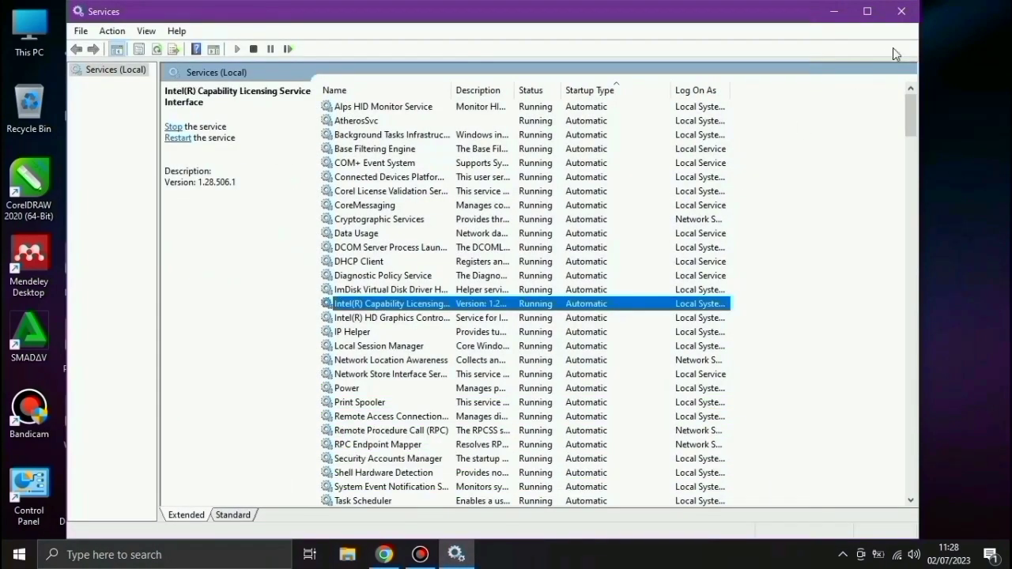
click(901, 11)
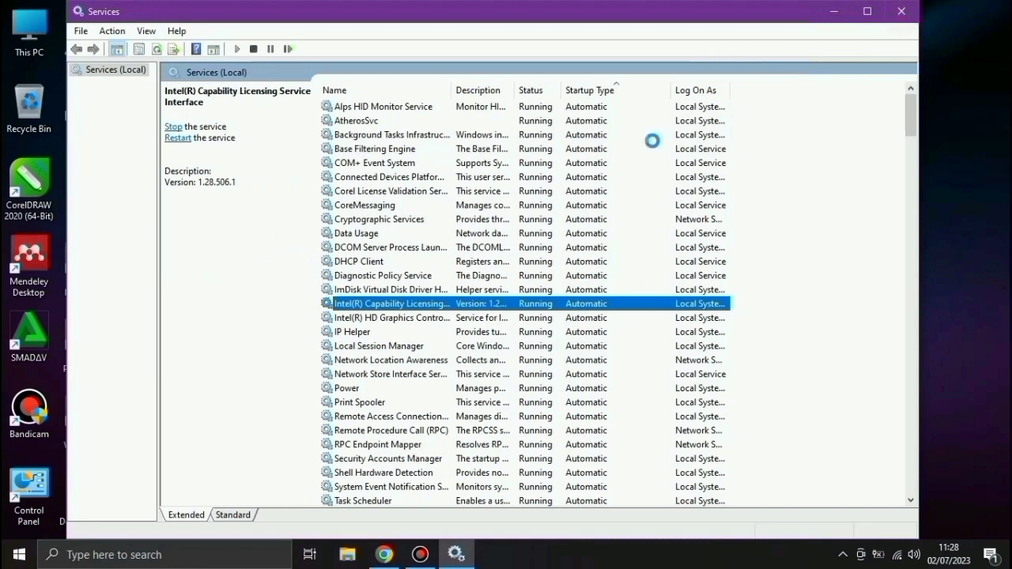